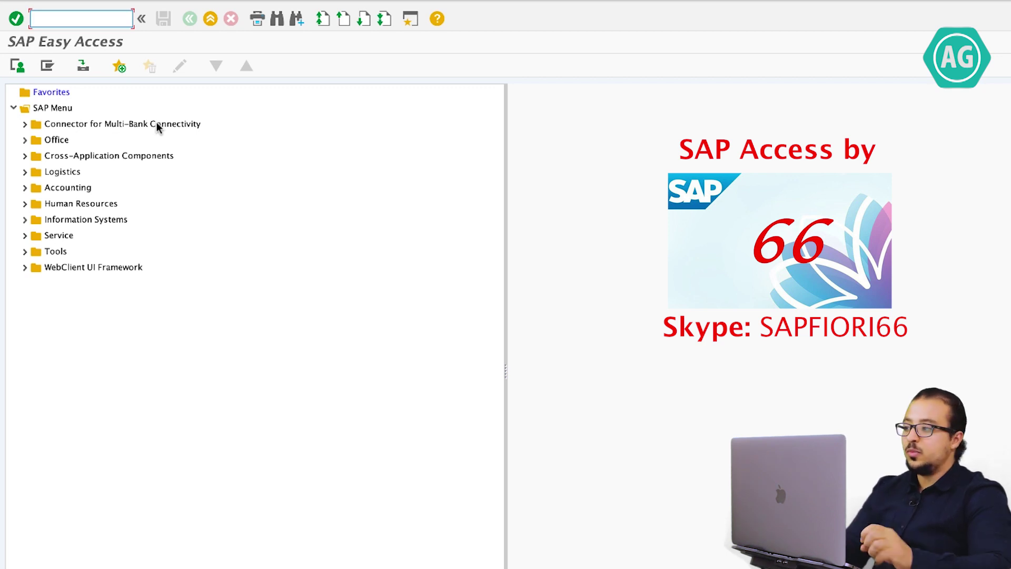
Step: Start transaction me21n and enter purchasing organization ag01 and purchasing group 001 for the new purchase order
text(m)
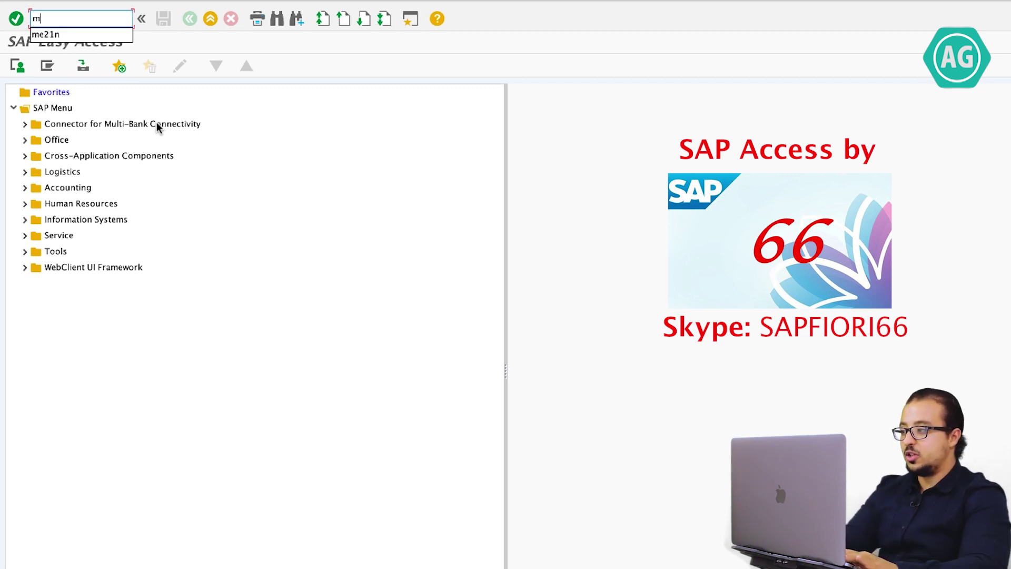
text(e21n)
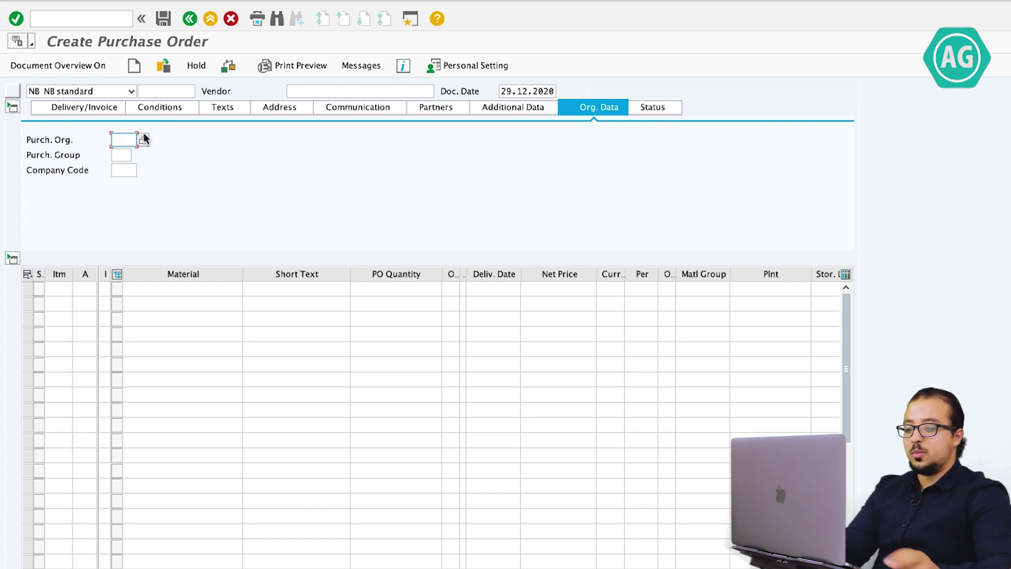
key(BackSpace)
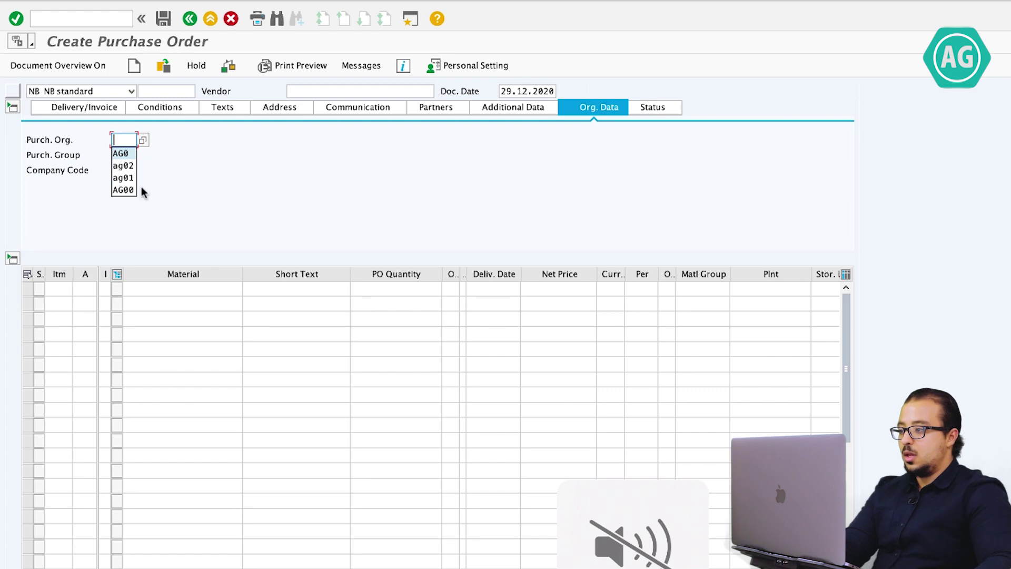
click(123, 177)
click(126, 154)
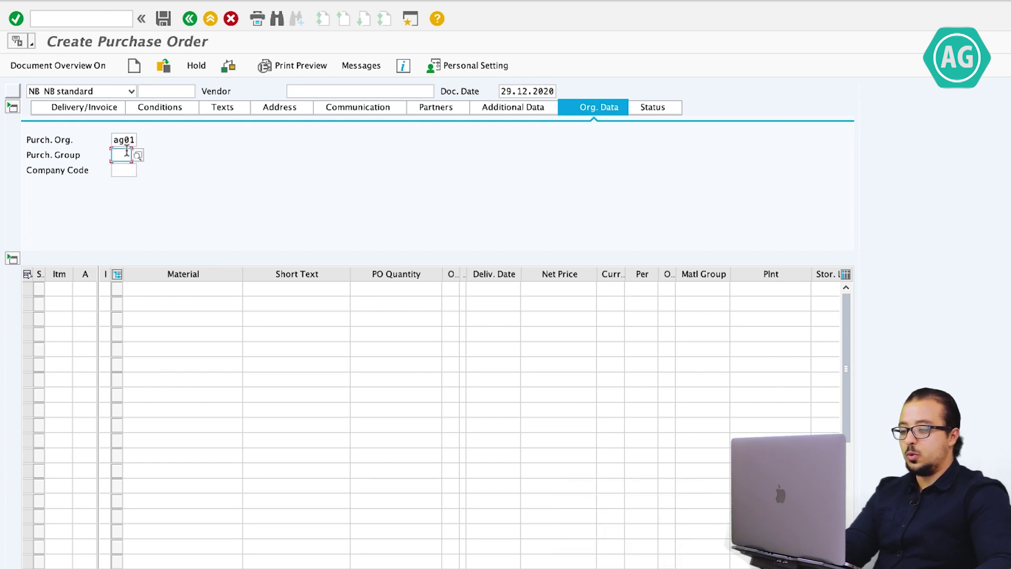
text(001)
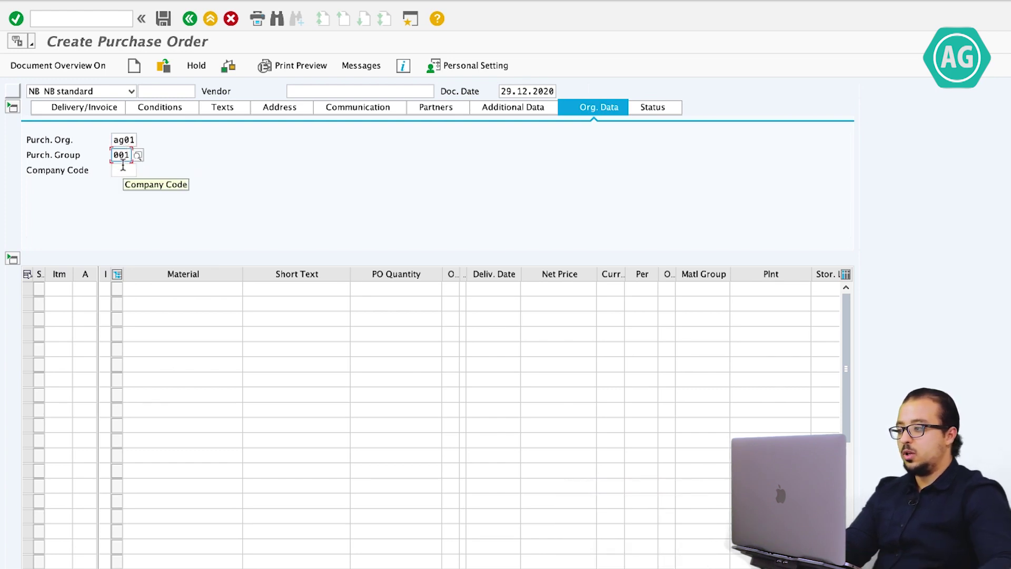
key(Return)
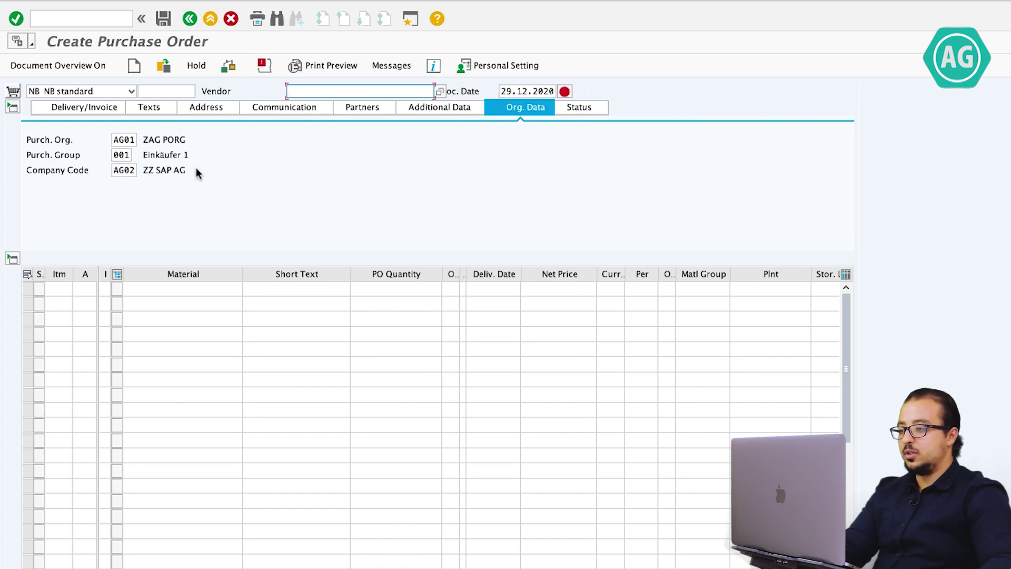
Step: Assign vendor AG01 to the purchase order
click(356, 90)
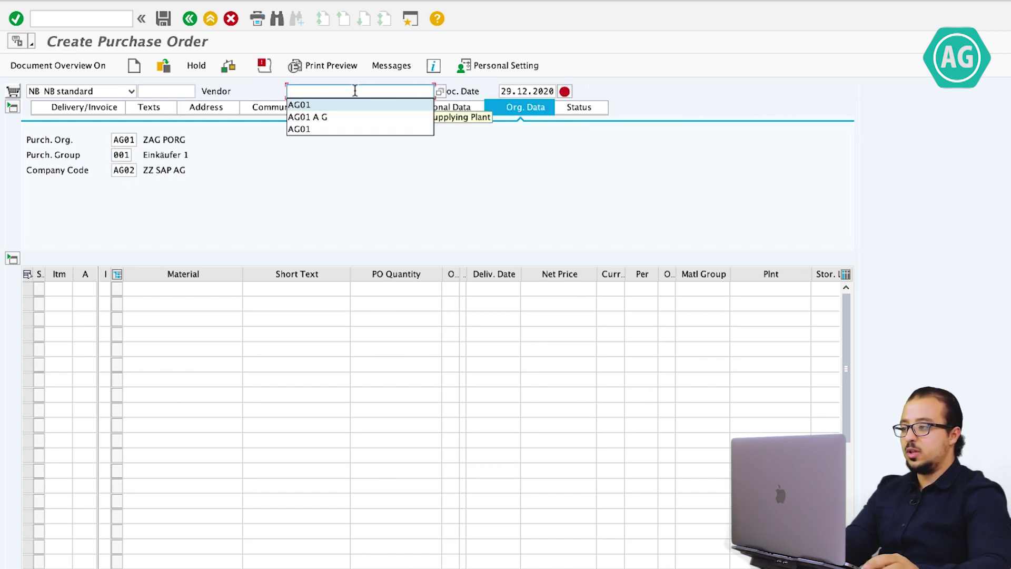
text(AG01)
key(Return)
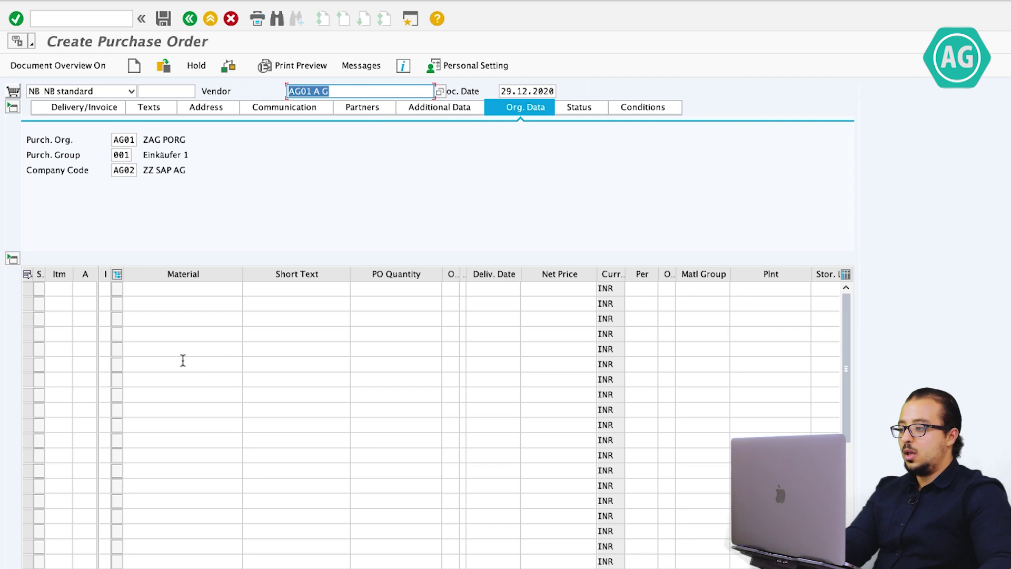
Step: Enter material 3053 in the first item line and review its net price
click(197, 285)
text(3503)
key(Return)
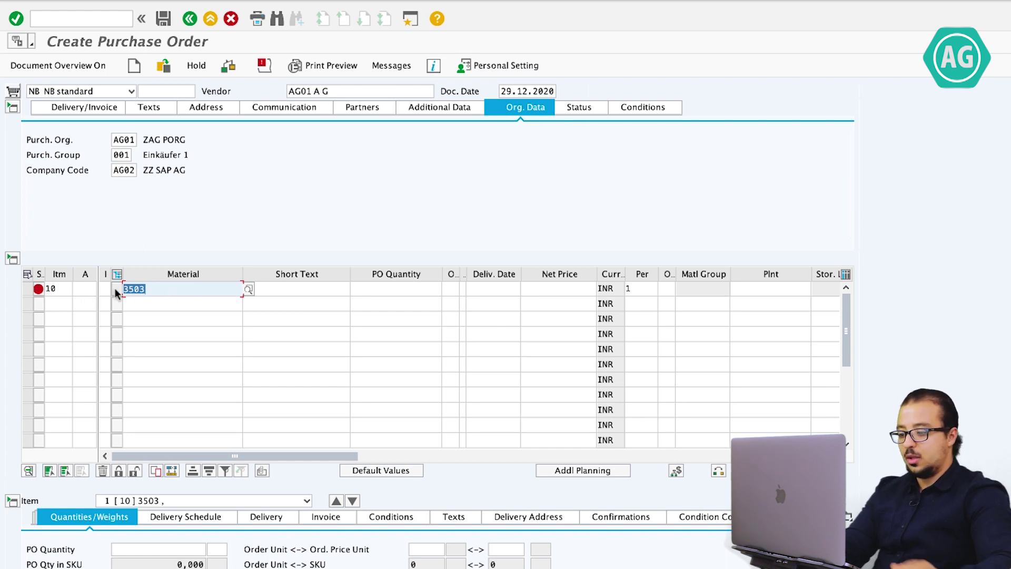
text(3053)
key(Return)
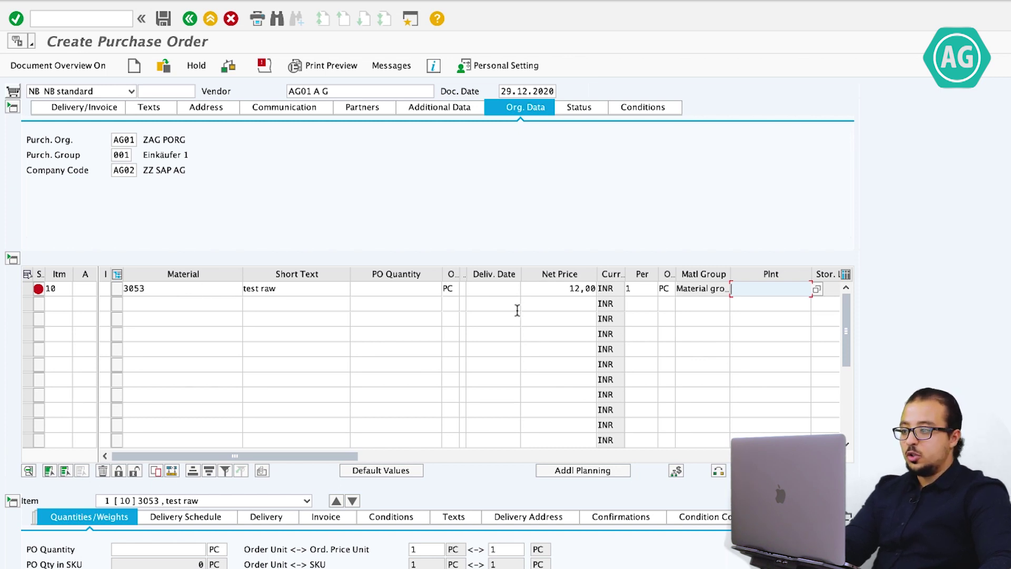
click(176, 289)
drag(130, 289, 146, 288)
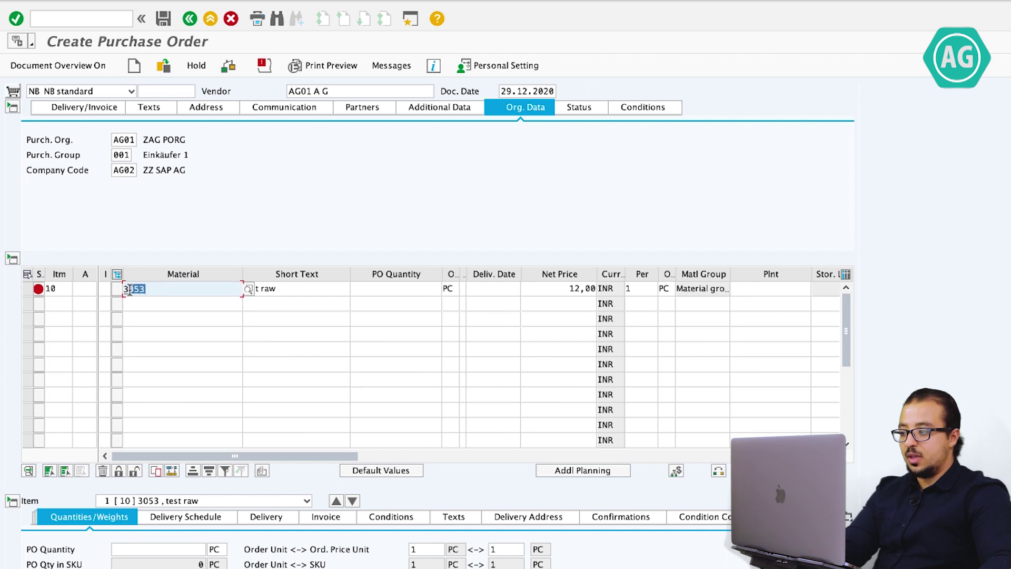
click(557, 290)
drag(557, 290, 601, 293)
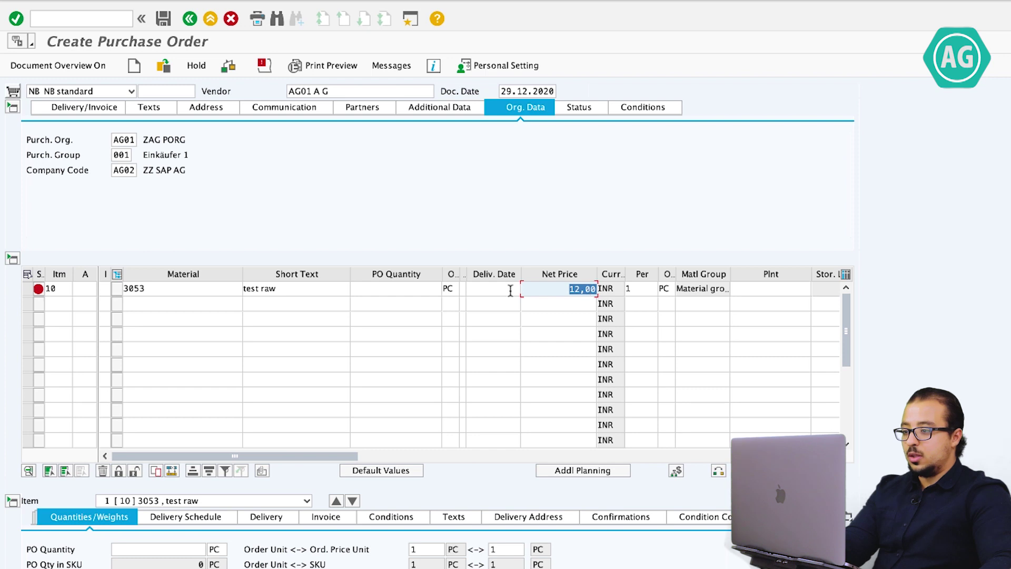
Step: Set the plant to 1034 and the PO quantity to 200 for the material 3053 item
click(761, 290)
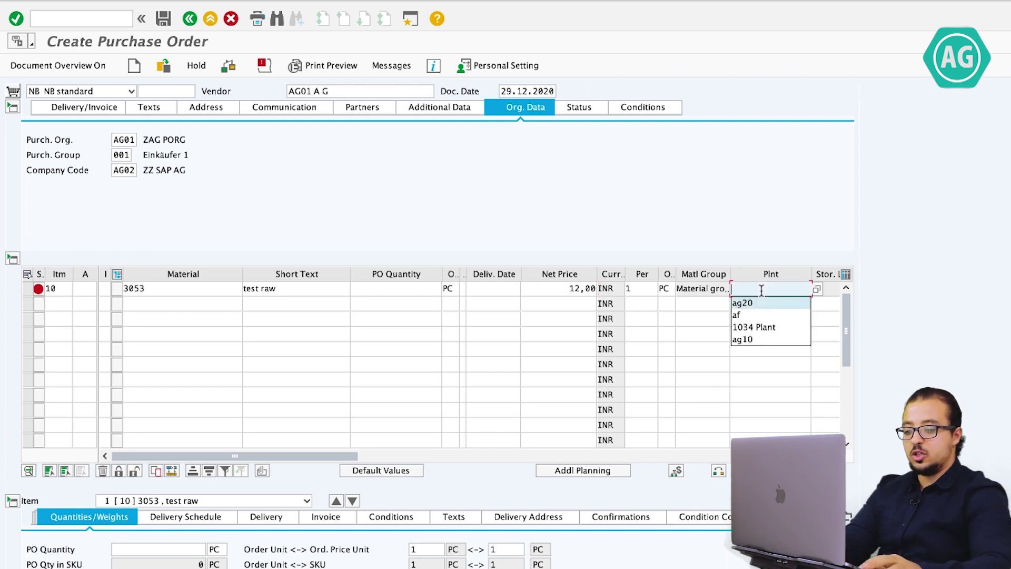
text(1034)
key(Return)
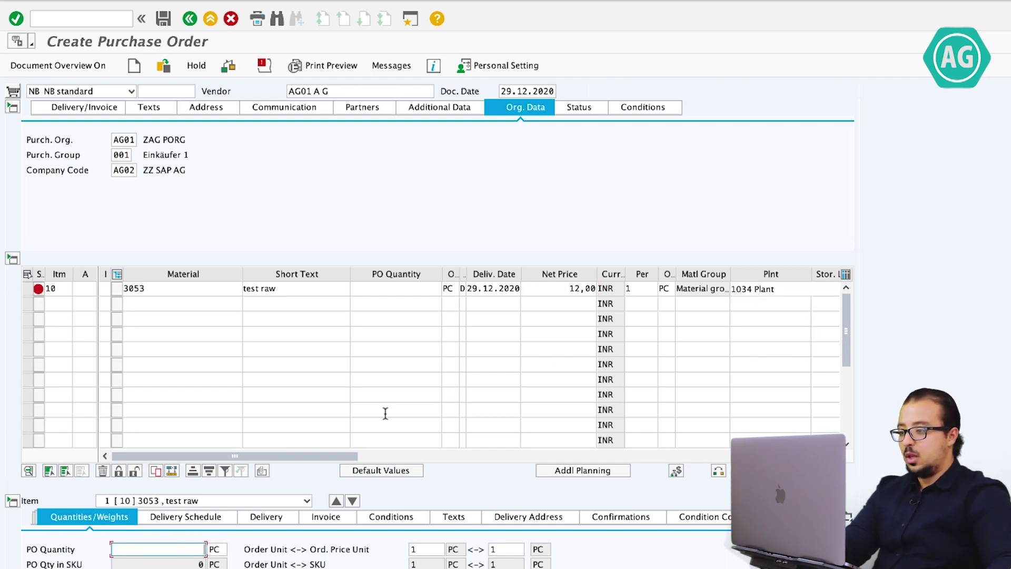
click(379, 288)
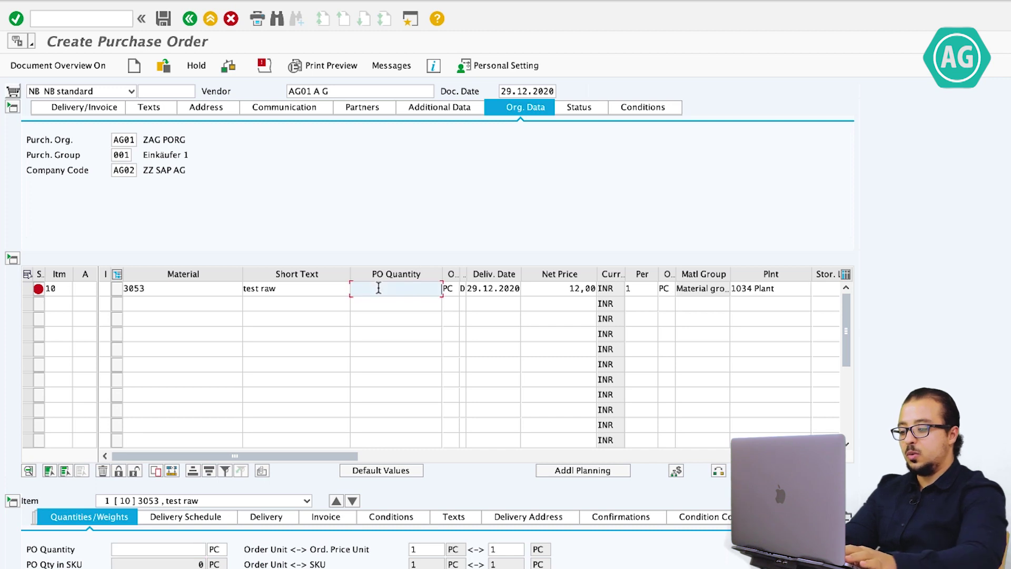
text(200)
key(Return)
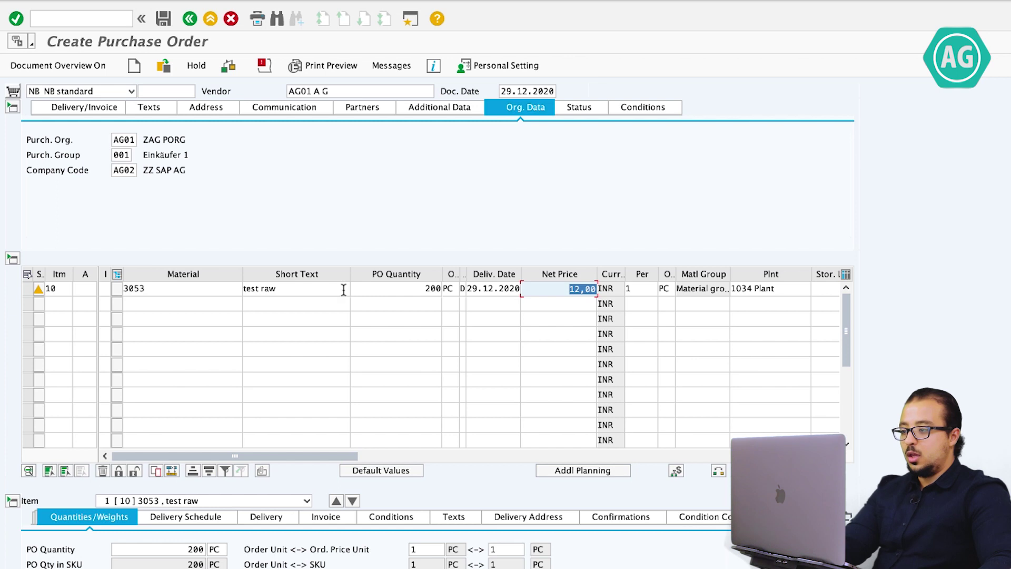
click(382, 289)
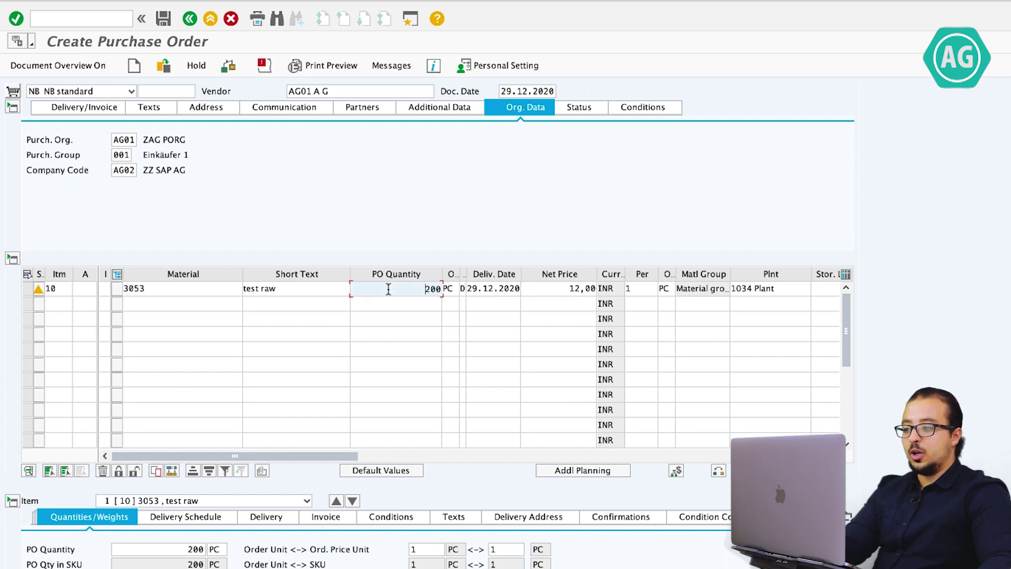
click(554, 287)
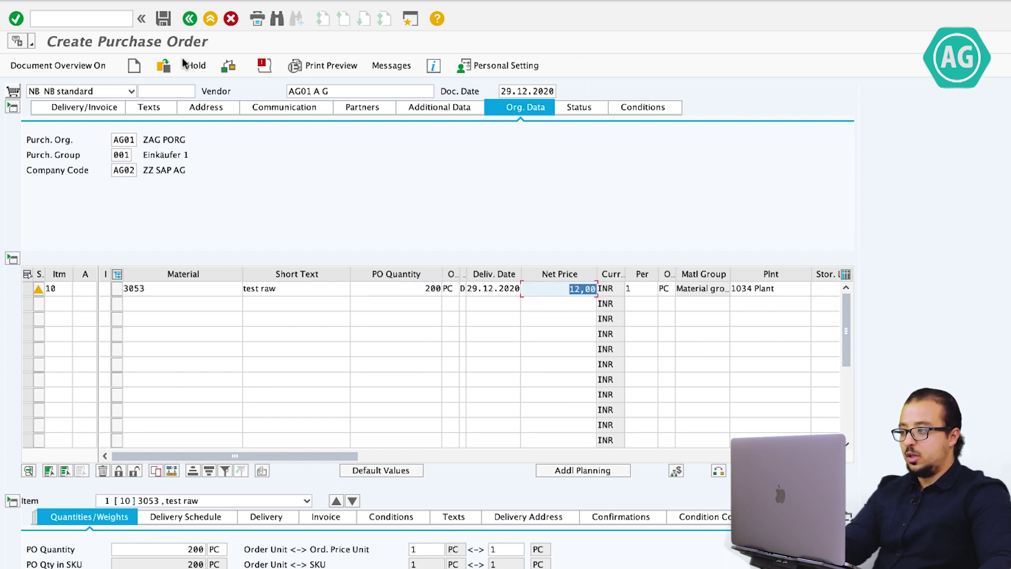
Step: Save the purchase order and copy its number from the document selection dialog
click(166, 67)
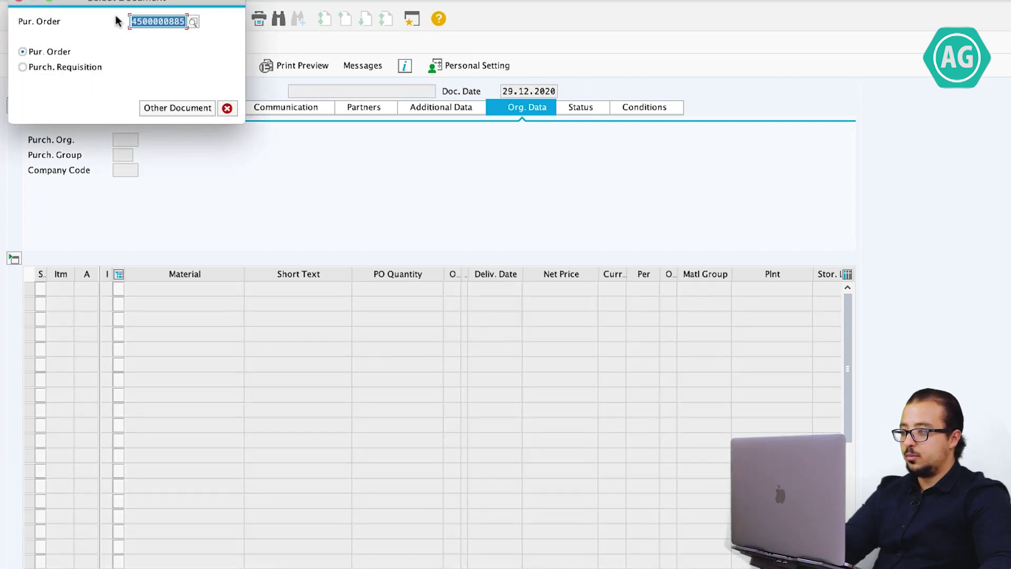
click(227, 108)
Step: Start transaction /nmigo and load the copied purchase order number as an A01 Goods Receipt
click(63, 21)
text(/)
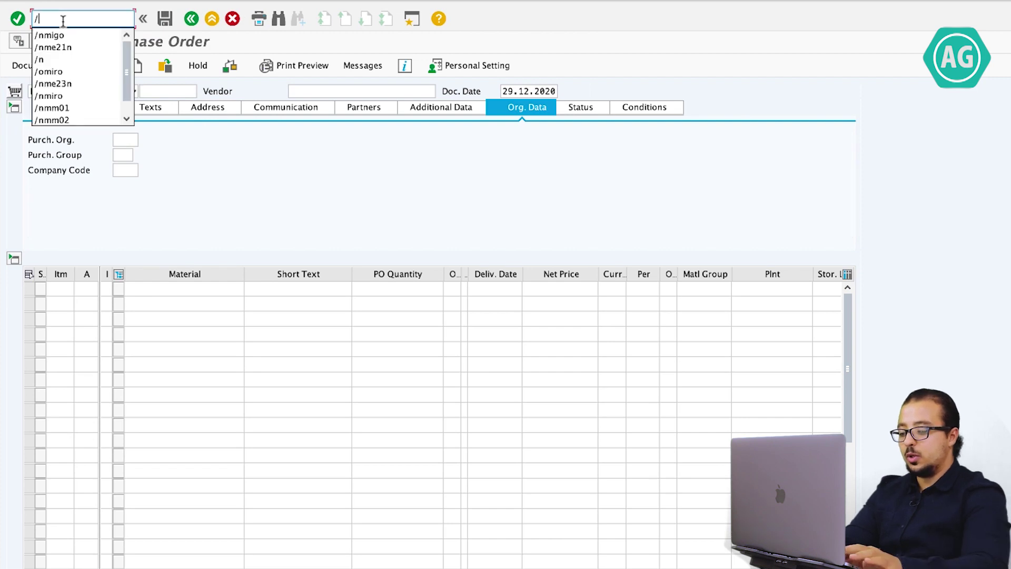
text(nmigo)
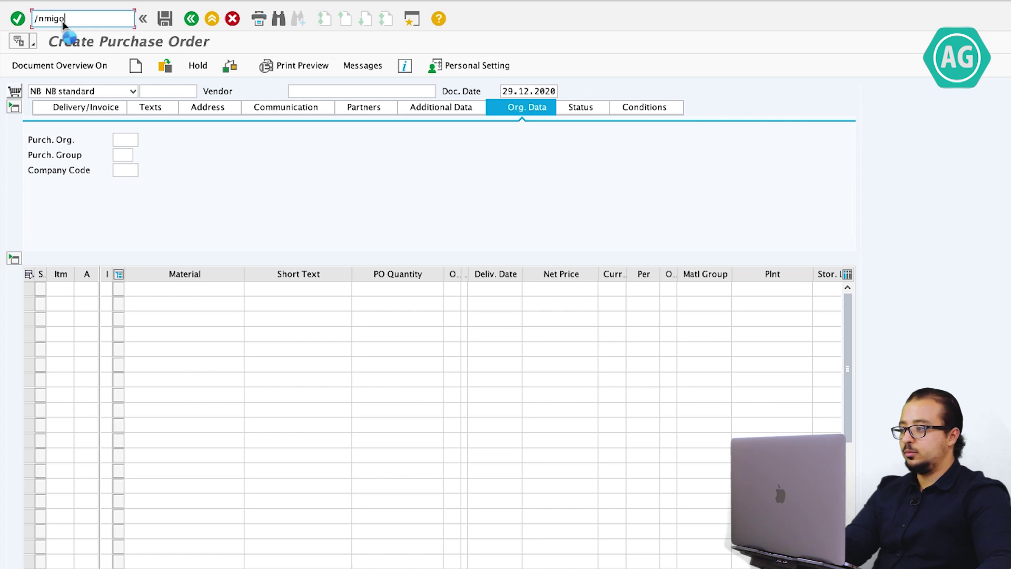
key(Return)
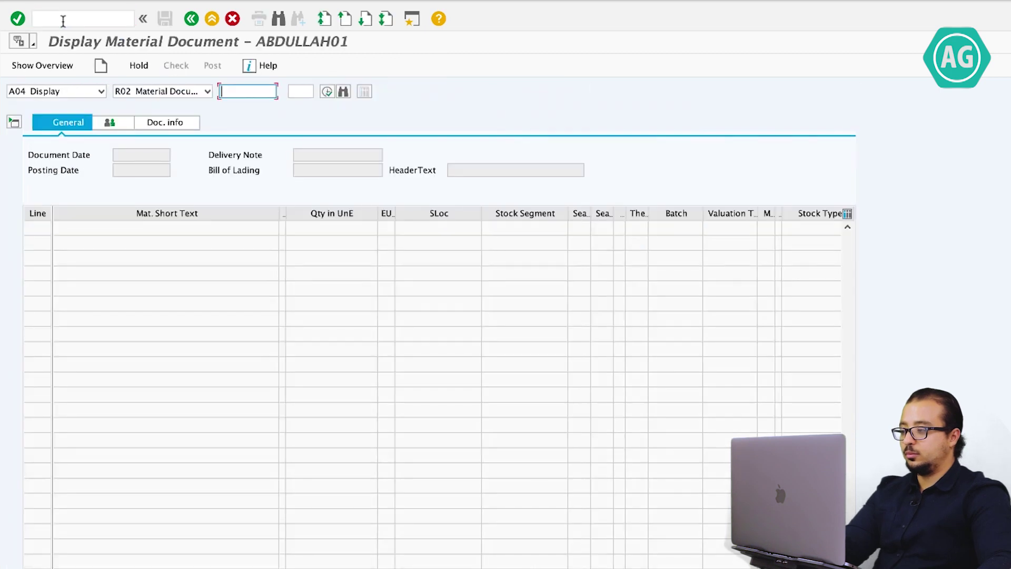
click(72, 94)
click(69, 105)
click(250, 93)
key(super+v)
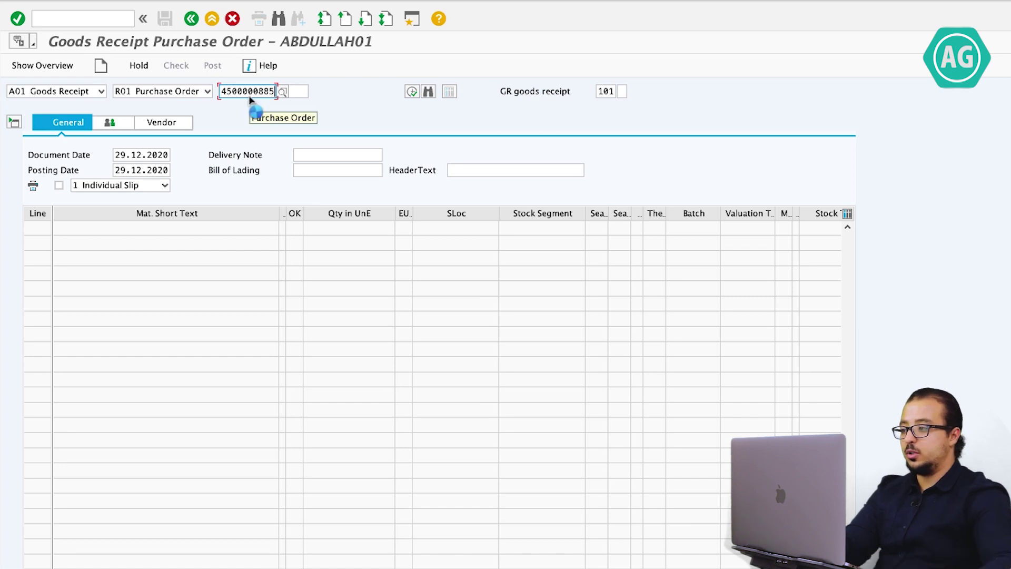
key(Return)
Step: Receive the test raw line into storage location ag11, then check and post the goods receipt
click(295, 228)
click(452, 229)
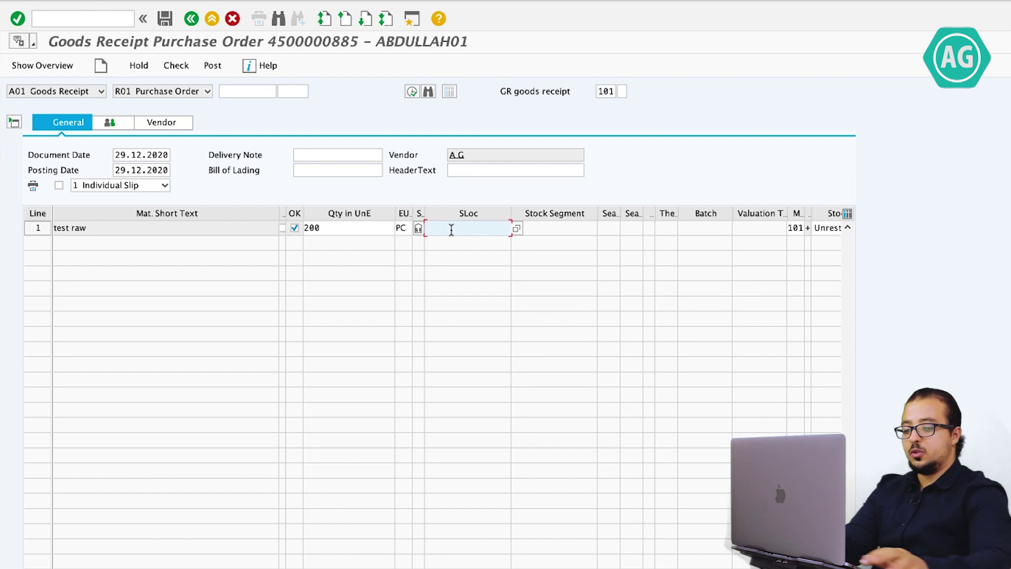
key(Down)
key(Down)
key(Down)
key(Return)
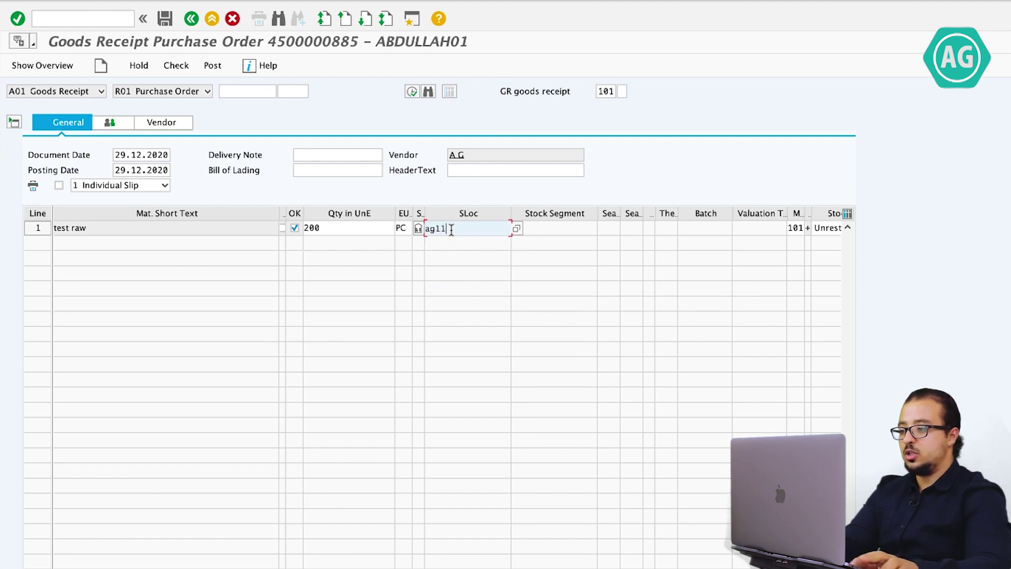
key(Return)
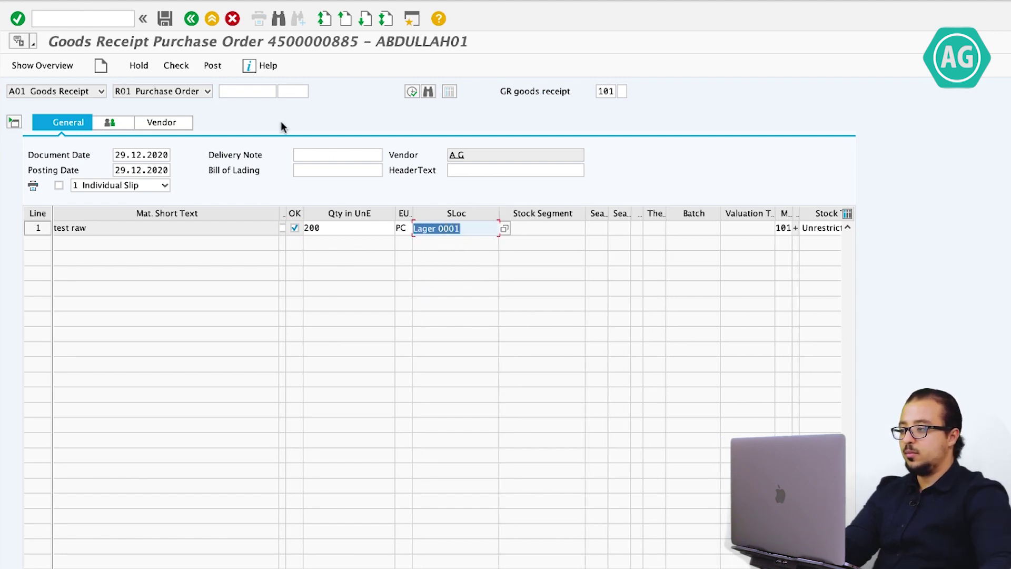
click(169, 66)
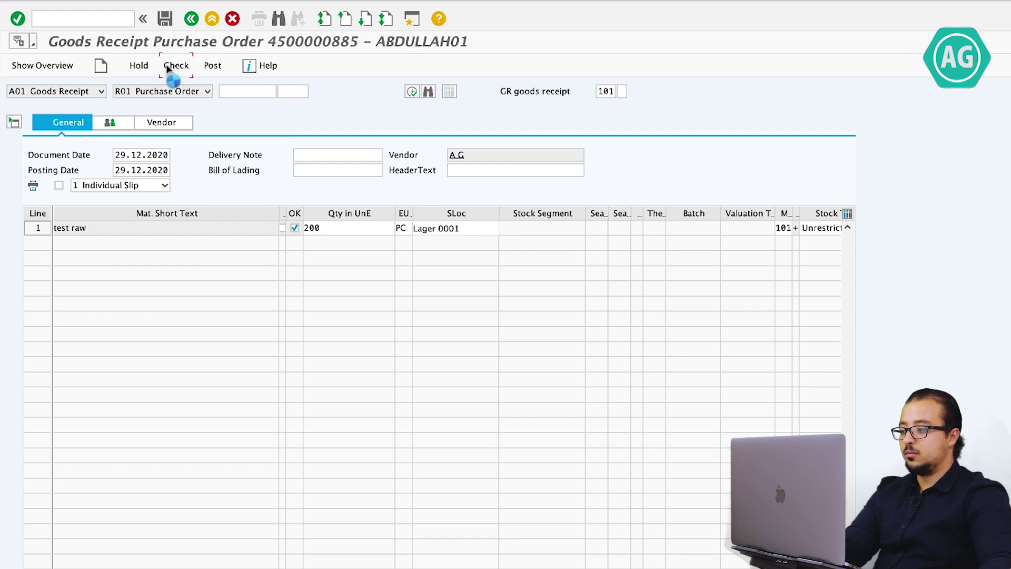
click(214, 66)
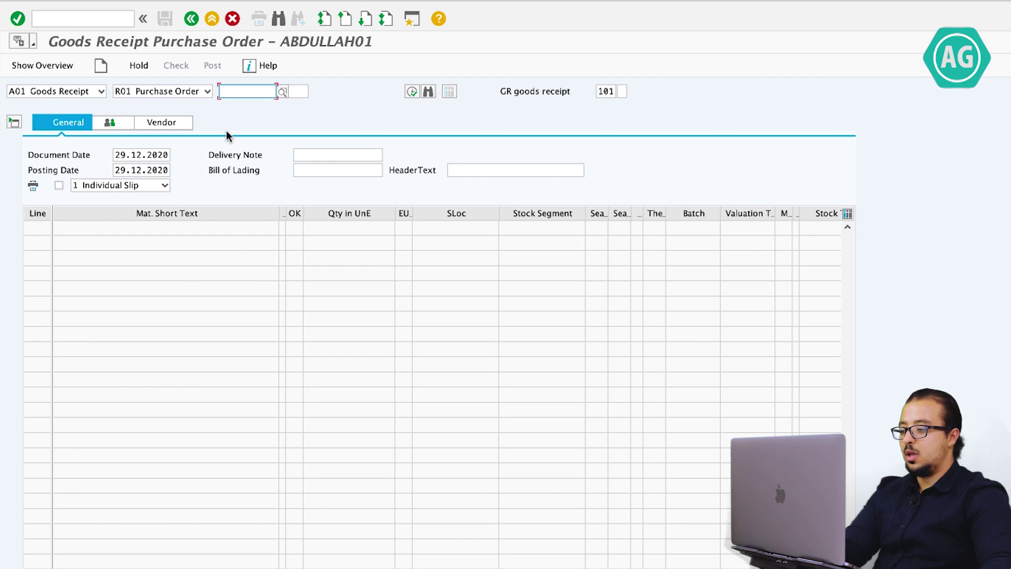
Step: Display the material document of the posted goods receipt using A04 Display
click(62, 93)
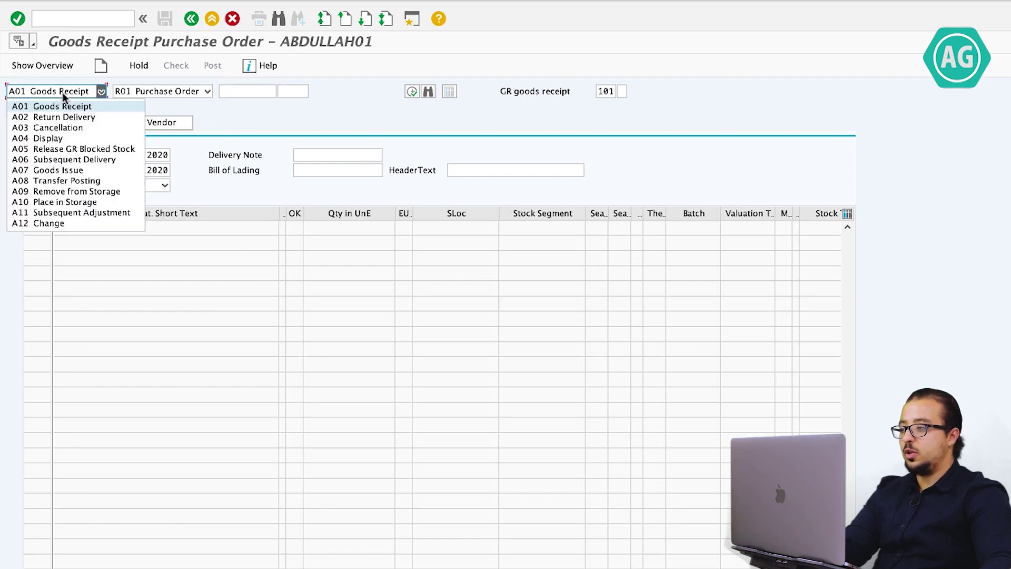
click(69, 150)
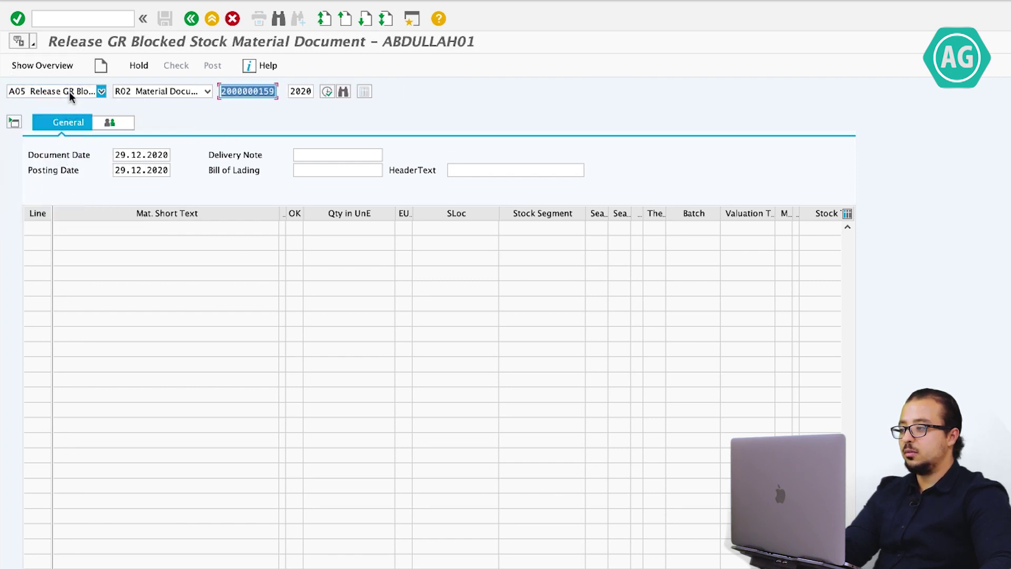
click(69, 92)
click(53, 138)
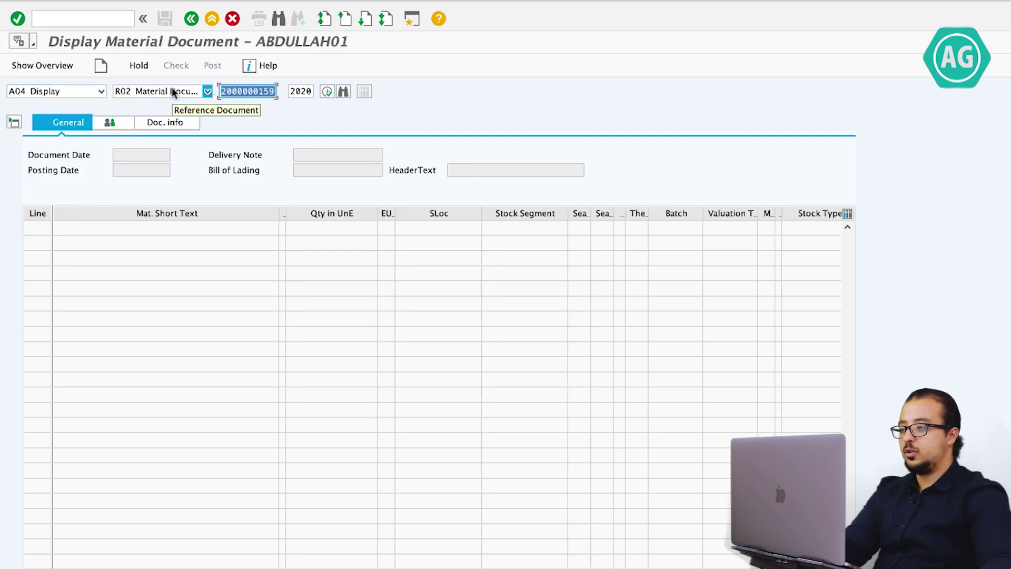
key(Return)
Step: Open the goods receipt's accounting document from its FI documents and examine the GR/IR clearing and purchase account lines
click(172, 122)
click(480, 156)
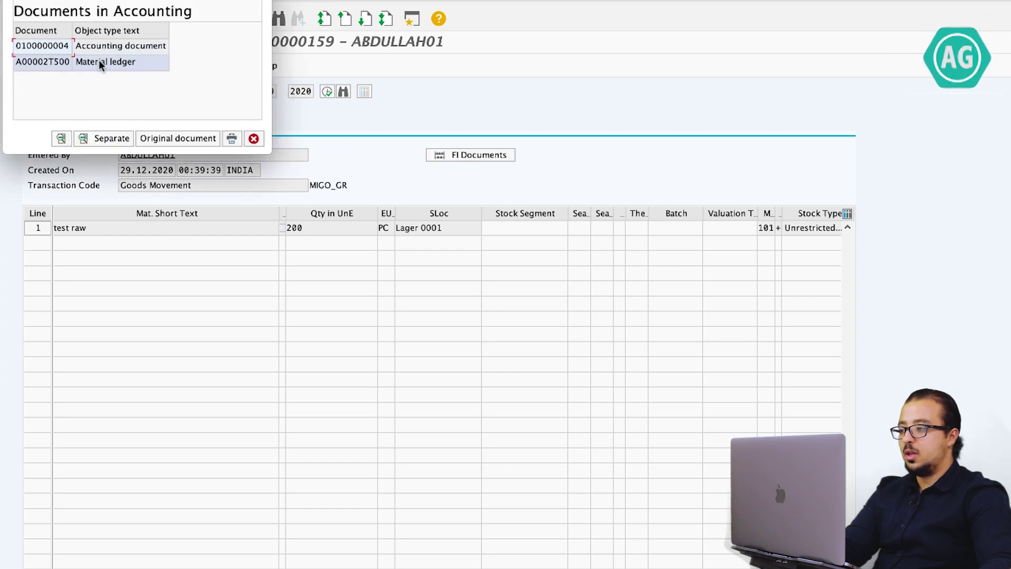
double_click(96, 47)
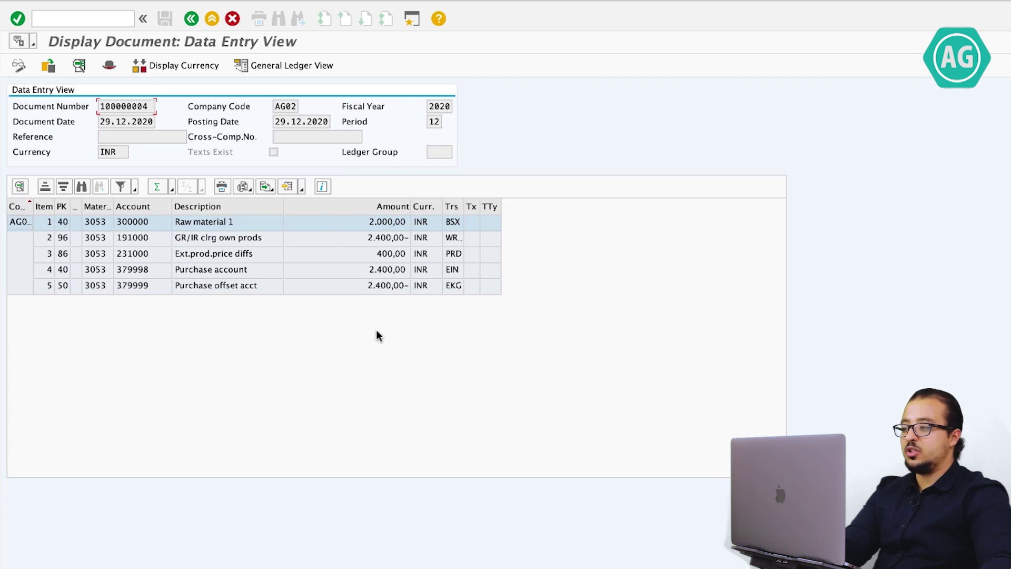
click(226, 237)
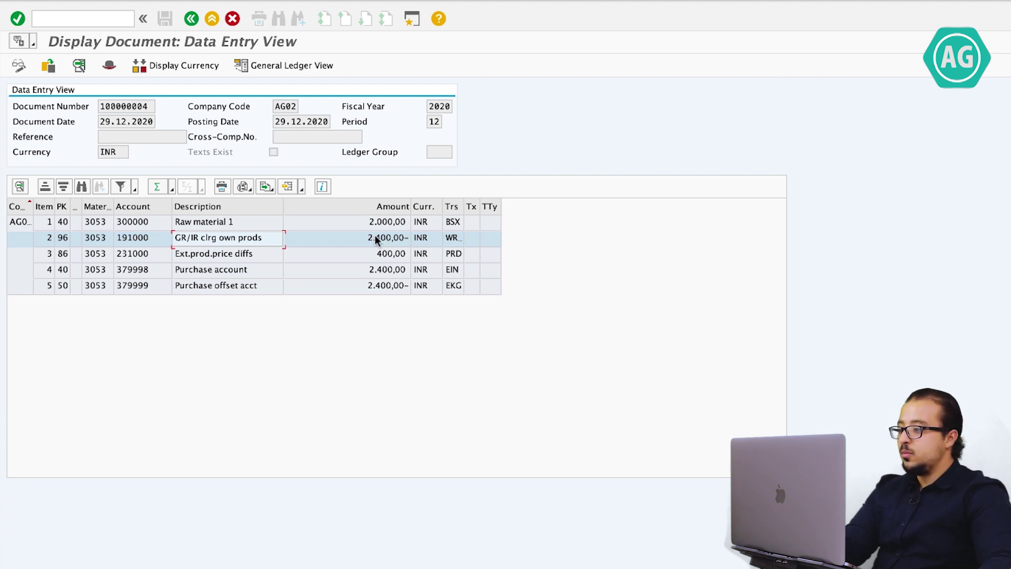
click(263, 269)
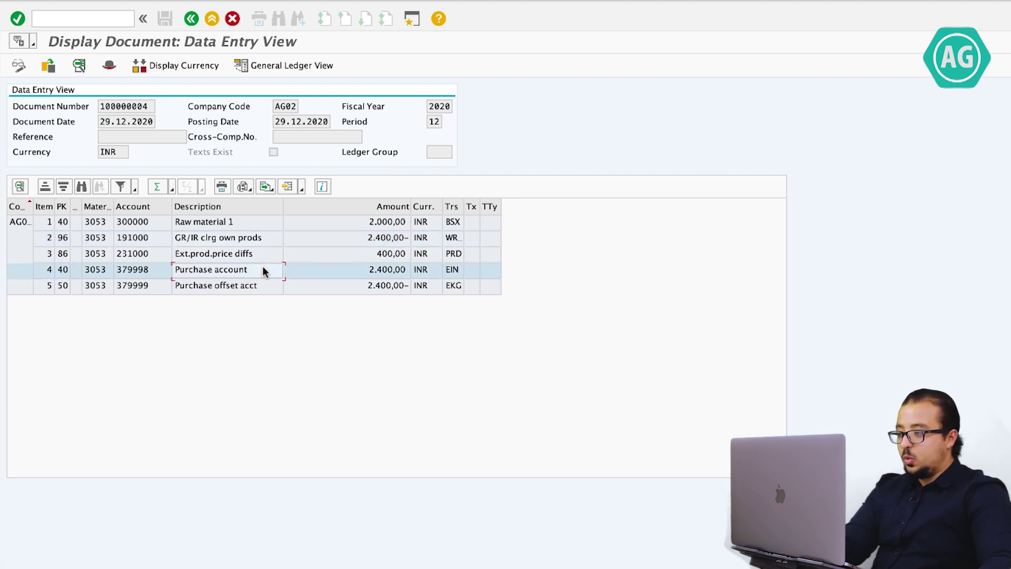
Step: Examine the purchase account and purchase offset account lines of the goods receipt's accounting document
click(265, 285)
click(270, 270)
click(267, 285)
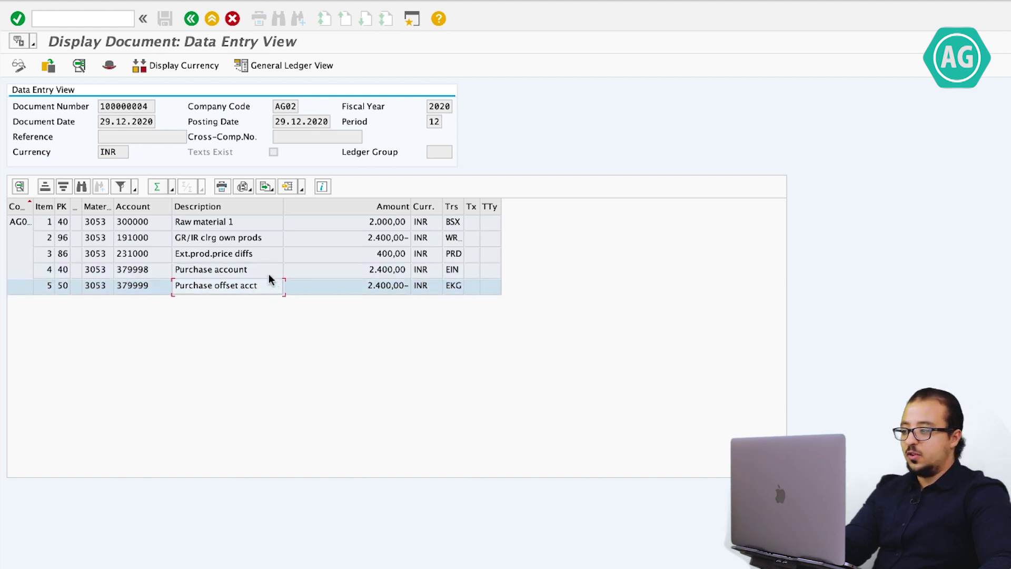
click(271, 270)
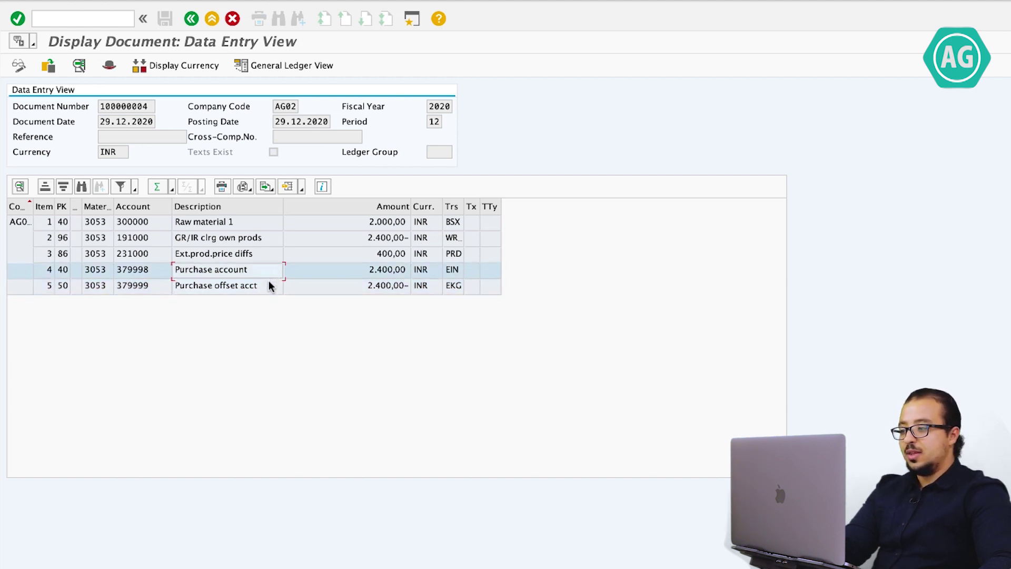
click(269, 281)
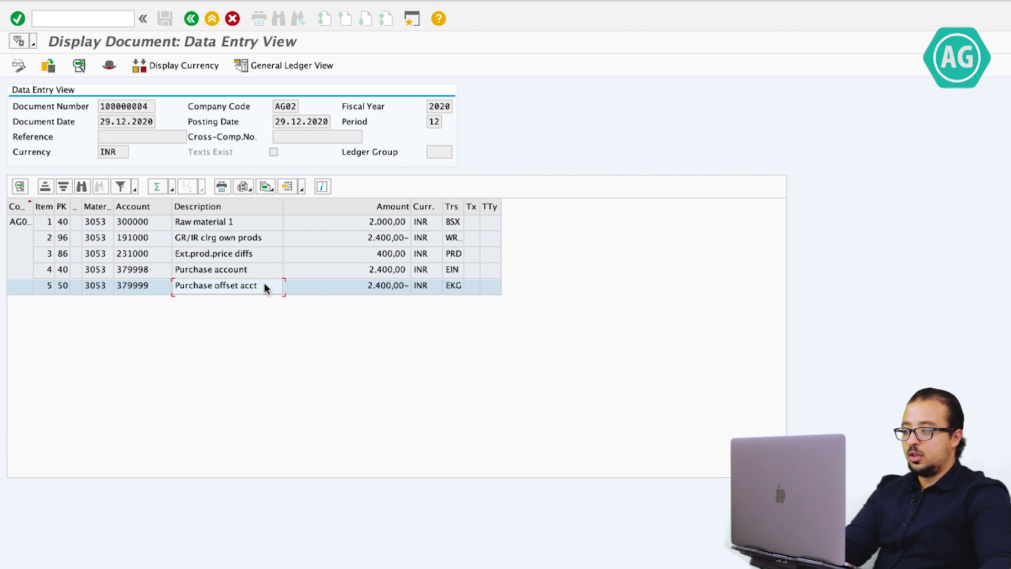
click(230, 270)
click(233, 282)
click(245, 273)
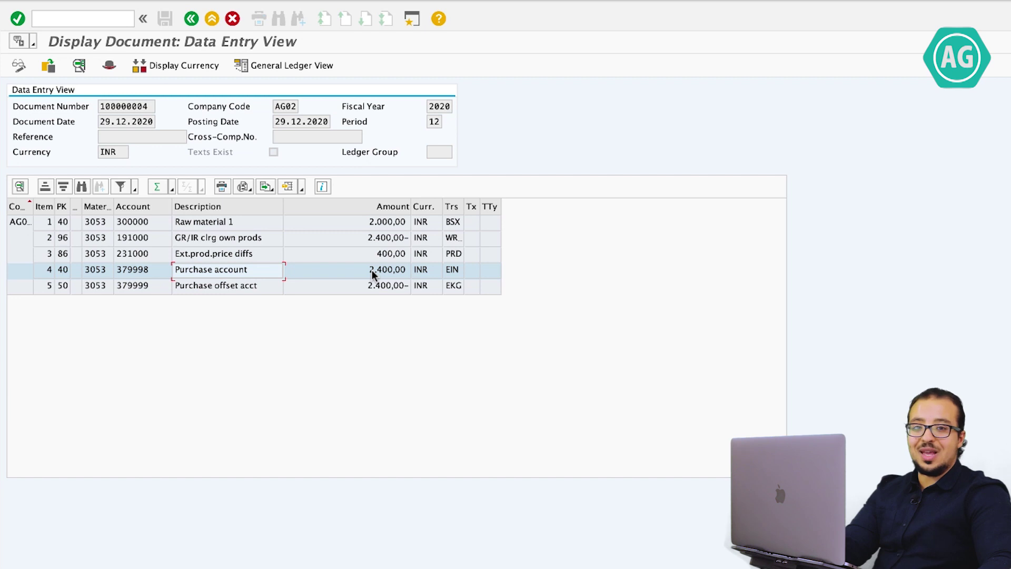
click(352, 270)
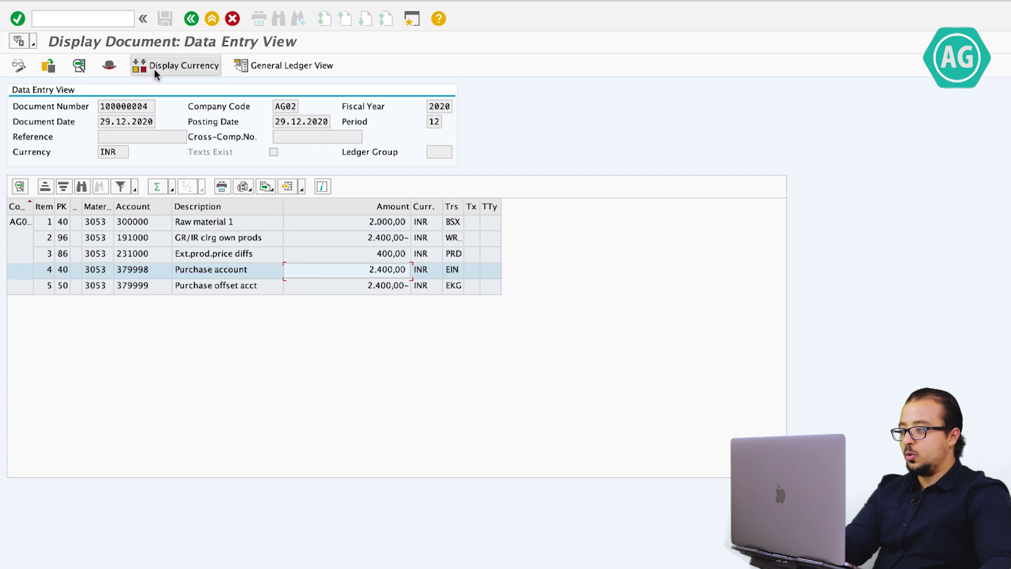
Step: Start transaction /omiro for an incoming invoice and set the invoice date to 29.12.2020
click(76, 18)
text(/omi)
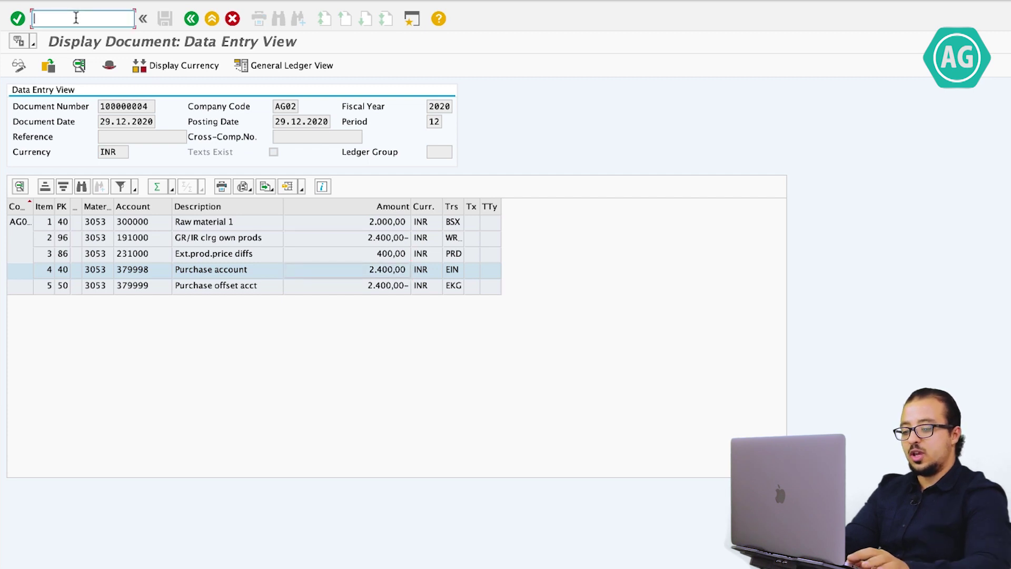
text(ro)
key(Return)
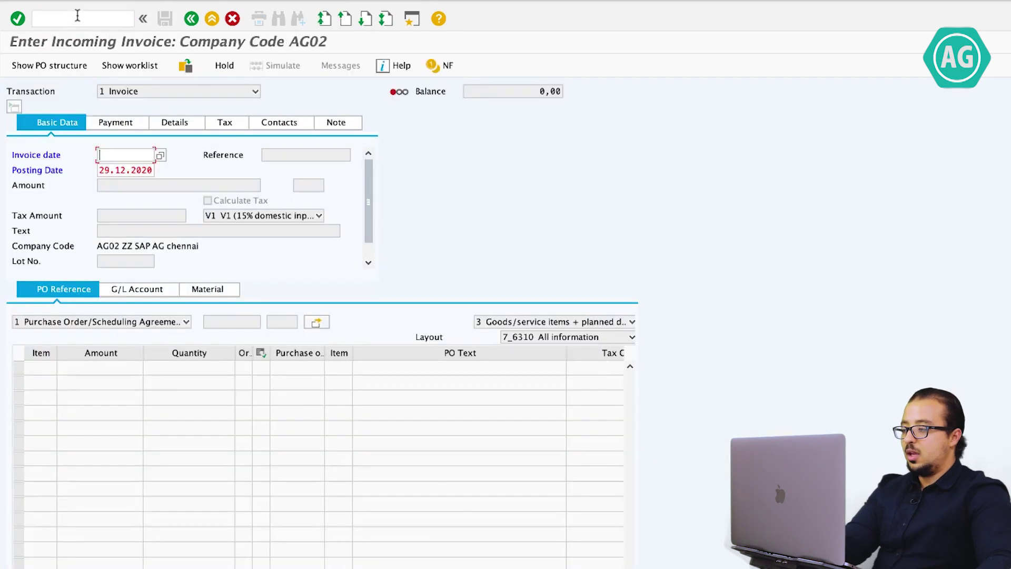
text(291)
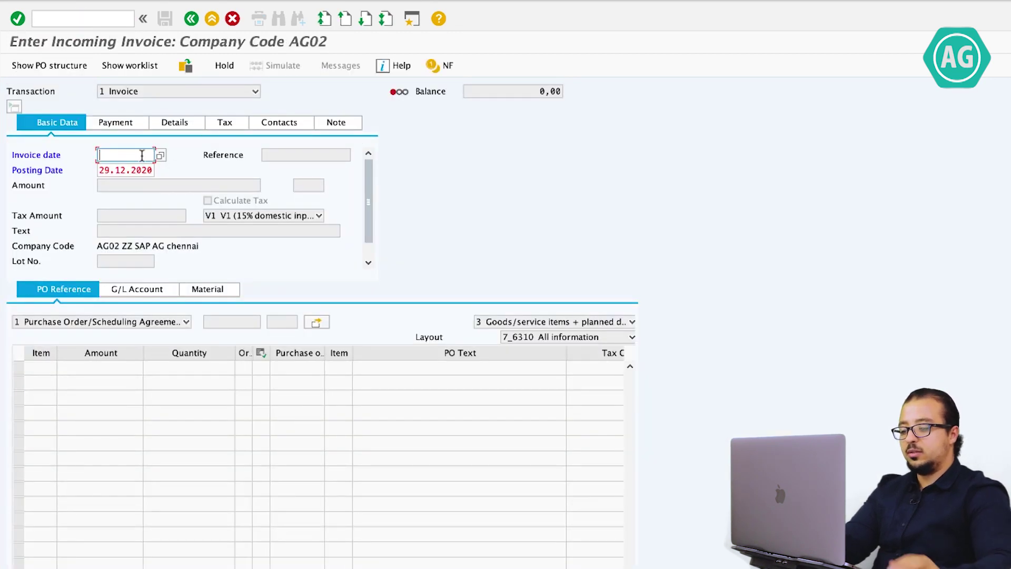
text(202)
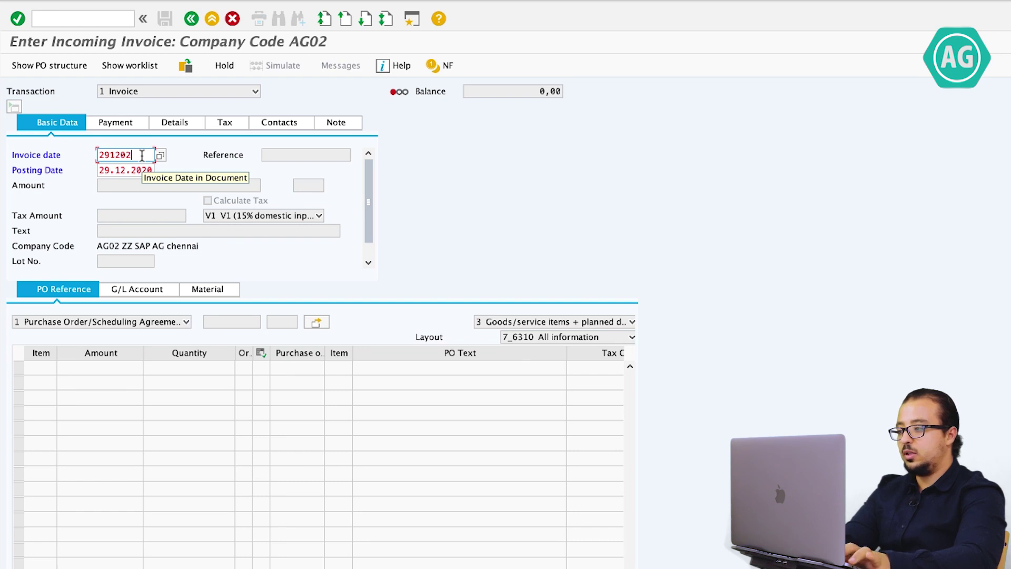
key(BackSpace)
key(BackSpace)
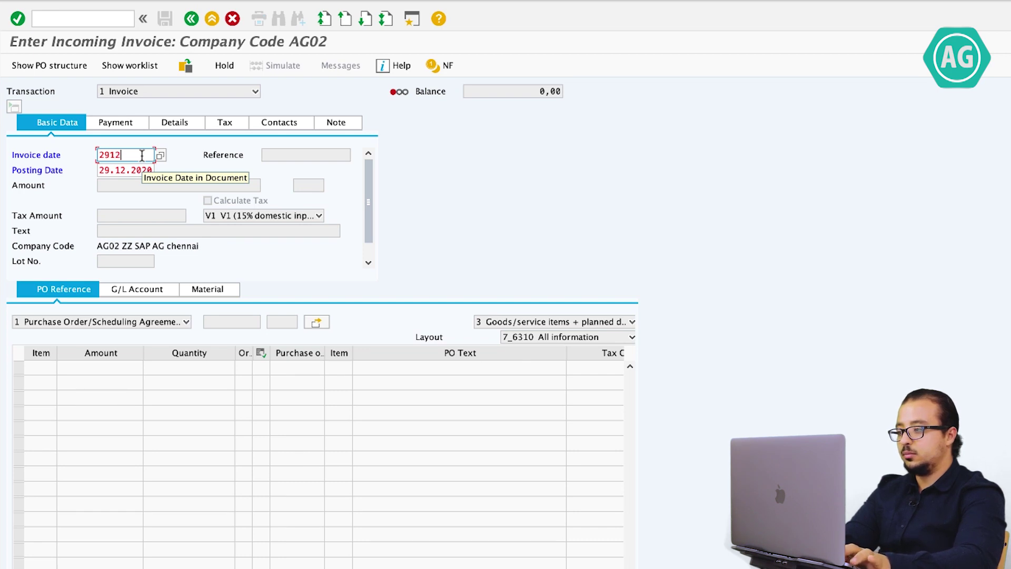
text(2020)
key(Return)
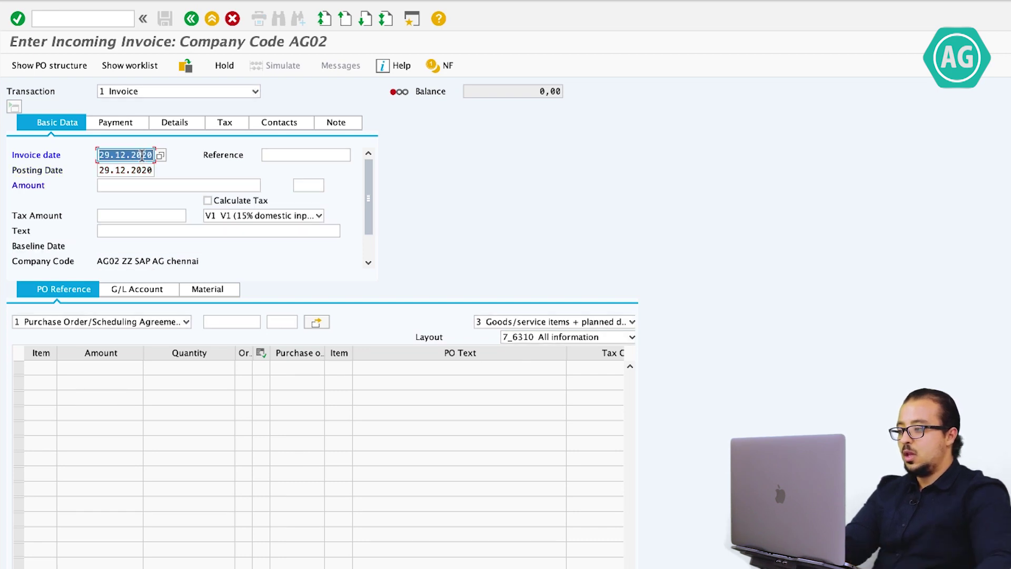
Step: Load the copied purchase order number into the invoice and set the test raw item's amount to 3000
click(241, 324)
key(super+v)
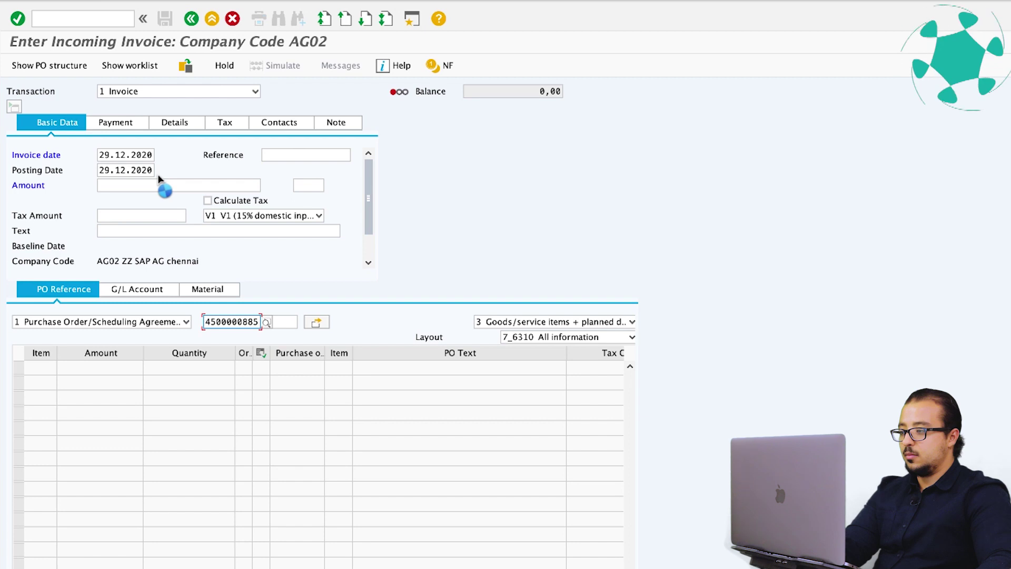
click(150, 184)
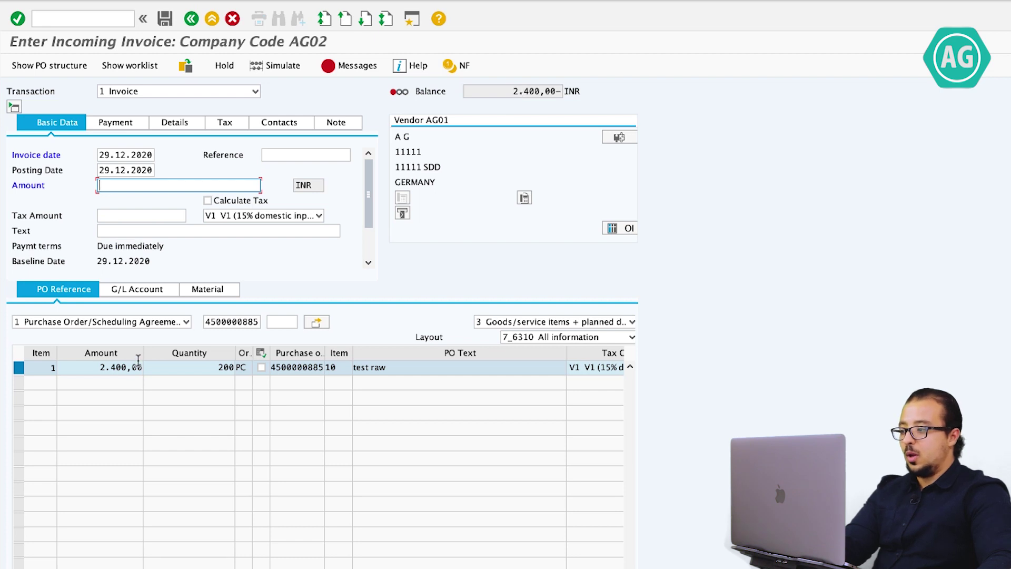
click(96, 367)
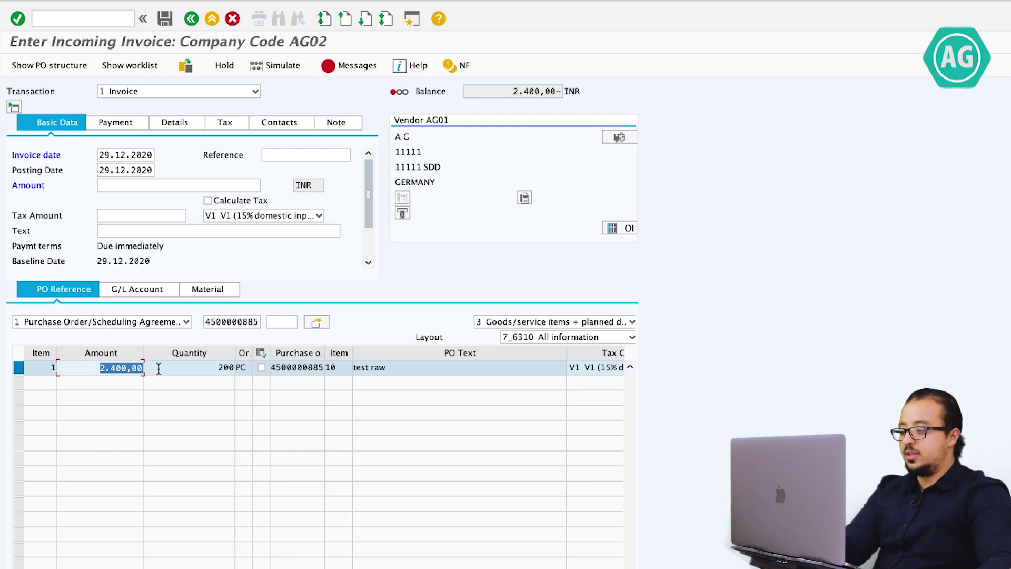
text(3000)
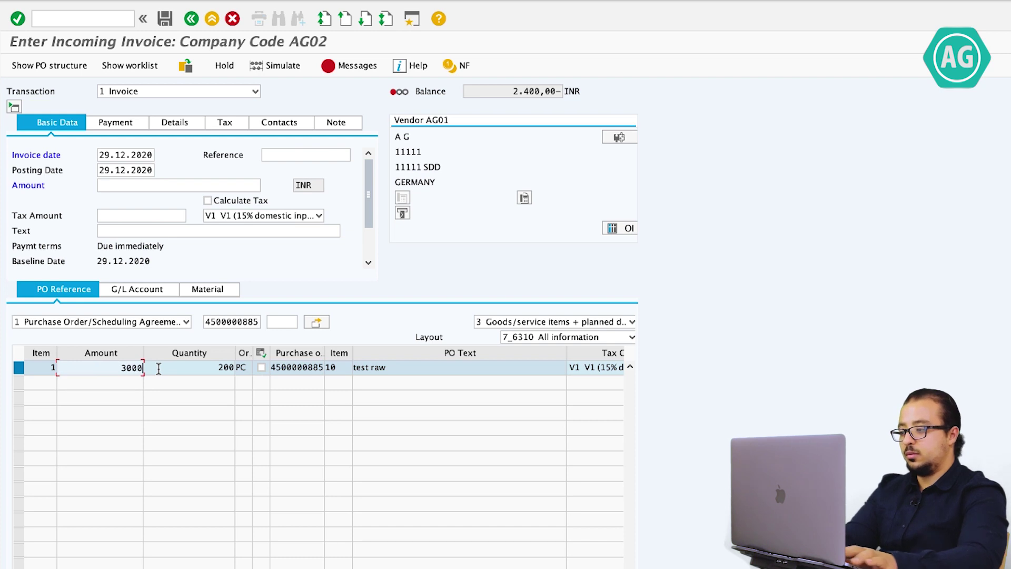
key(Return)
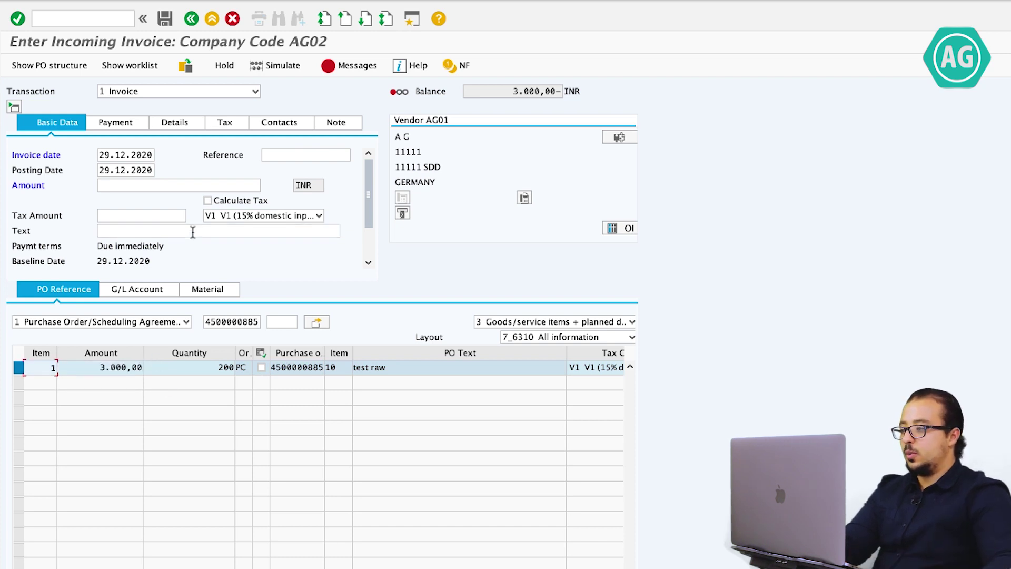
Step: Set the invoice's total amount in the basic data to 3000 INR and post the invoice
click(141, 186)
text(3000)
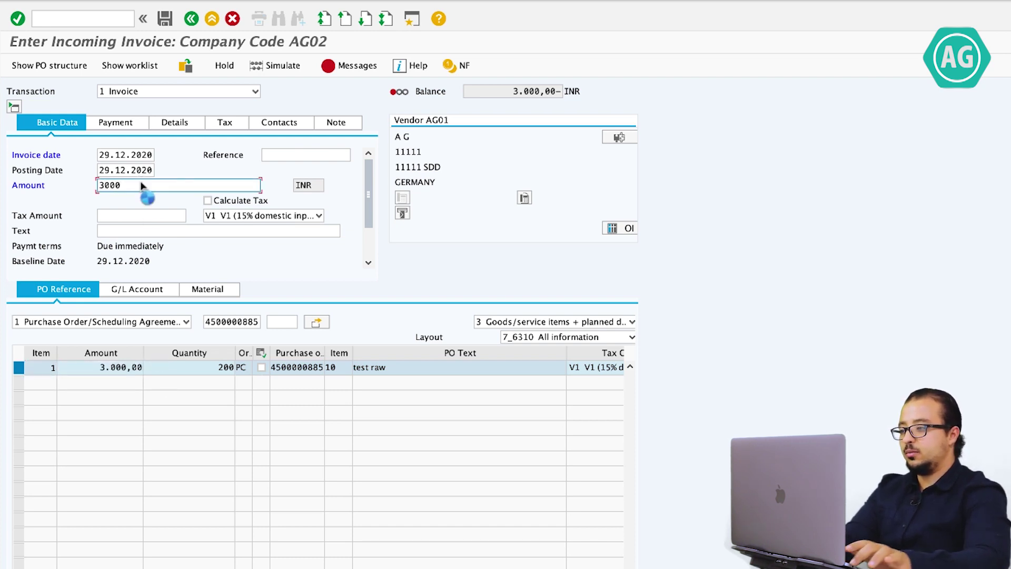
key(Return)
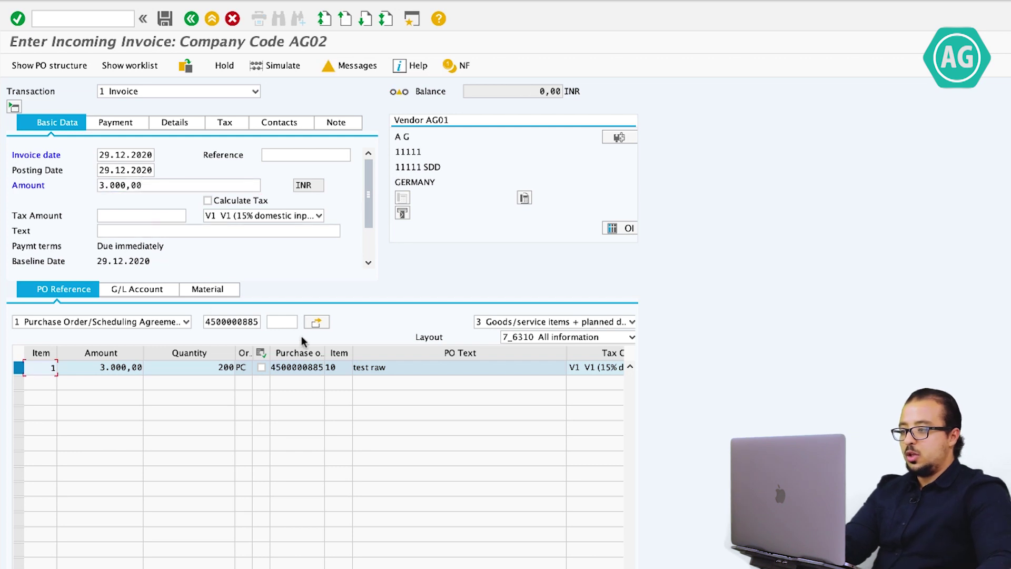
click(165, 19)
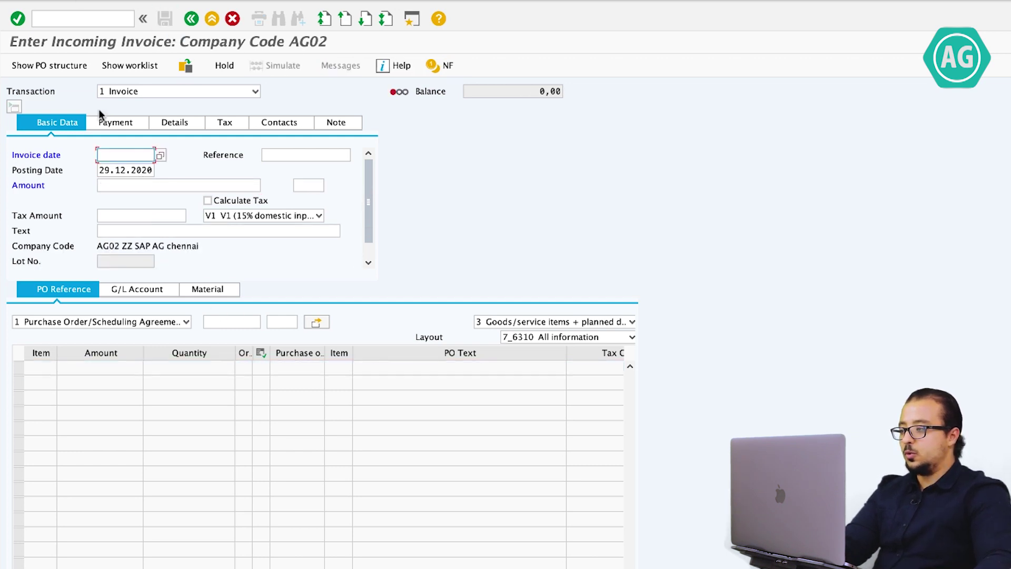
Step: Display the posted invoice document and open its accounting document from the follow-on documents
click(58, 1)
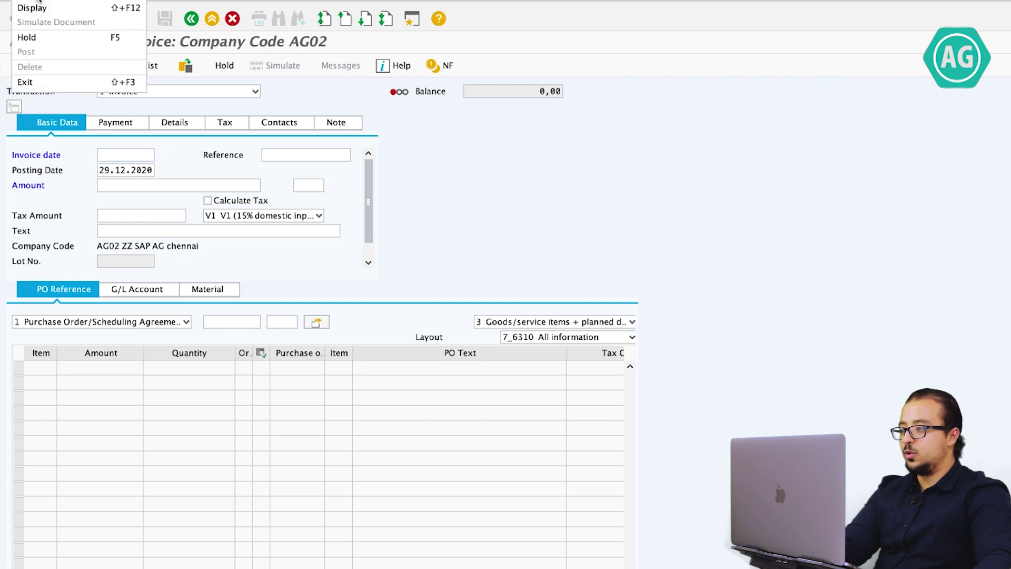
click(114, 7)
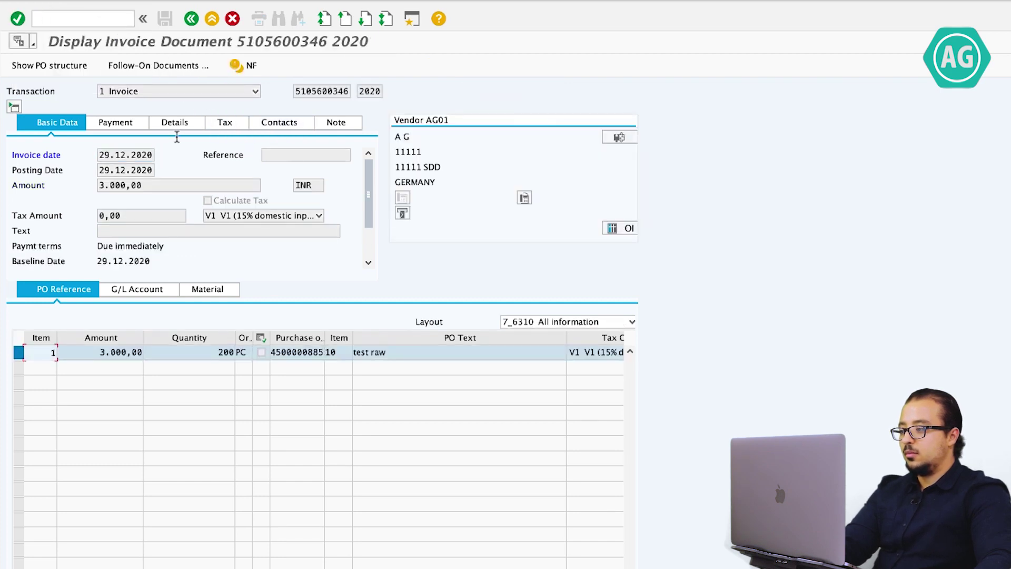
click(145, 66)
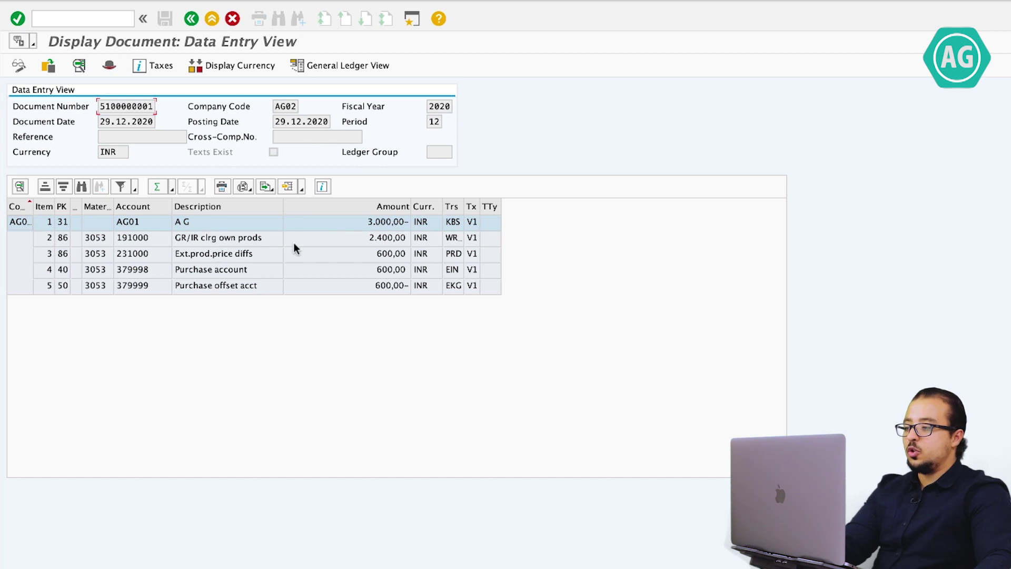
Step: Examine the vendor, GR/IR clearing, purchase account and purchase offset lines of the invoice's accounting document
click(342, 225)
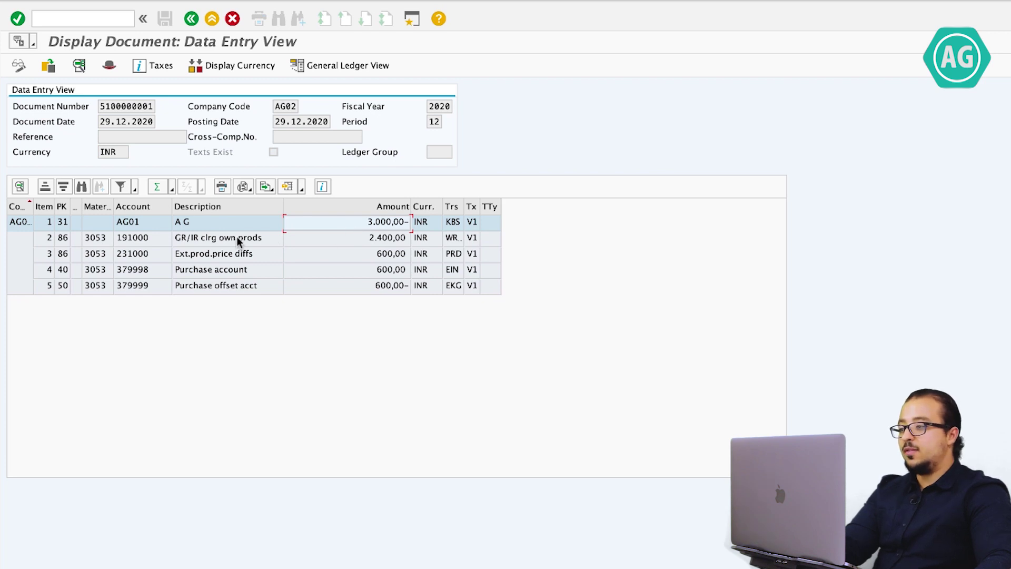
click(364, 239)
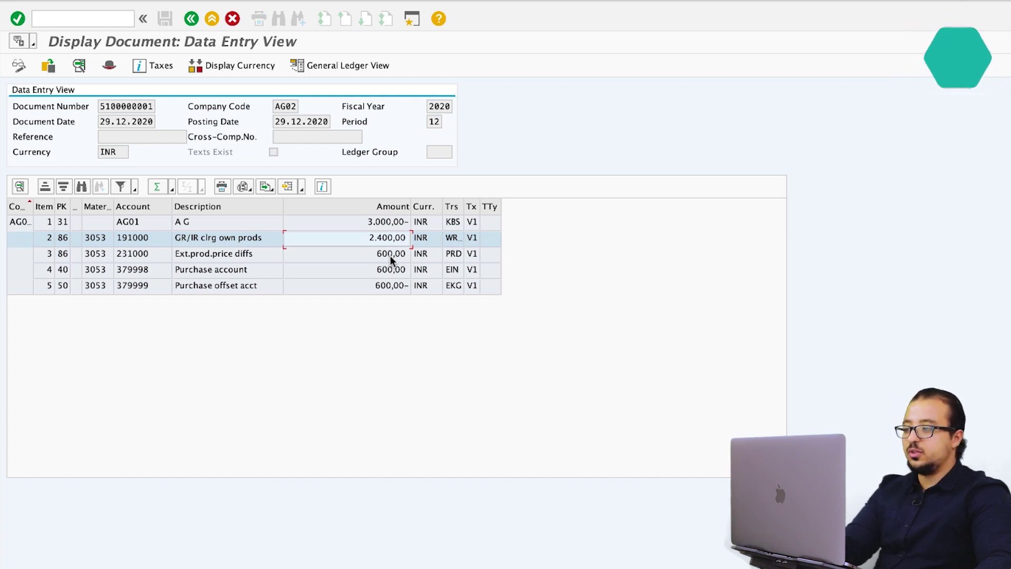
click(348, 269)
click(330, 283)
click(341, 269)
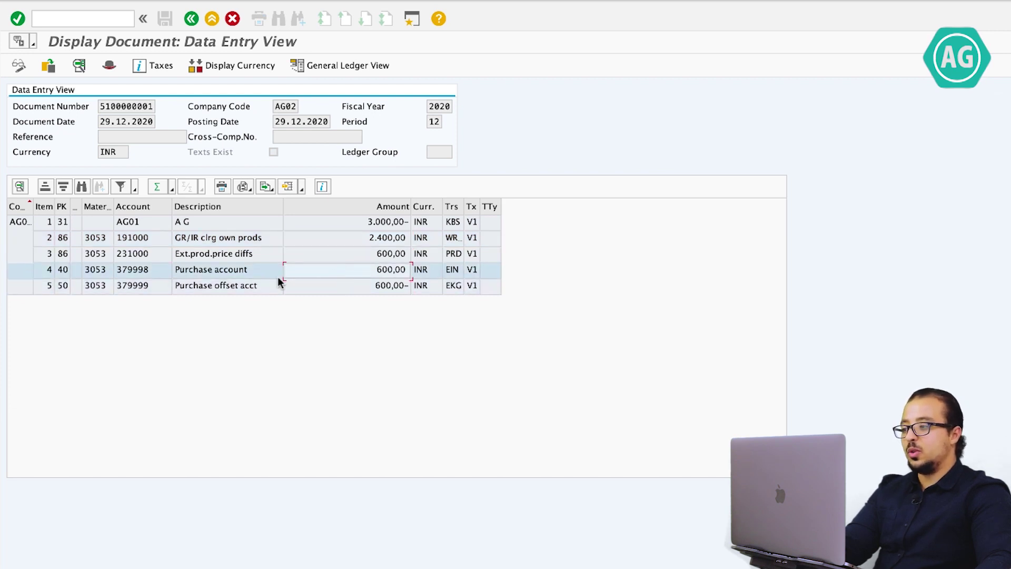
click(249, 288)
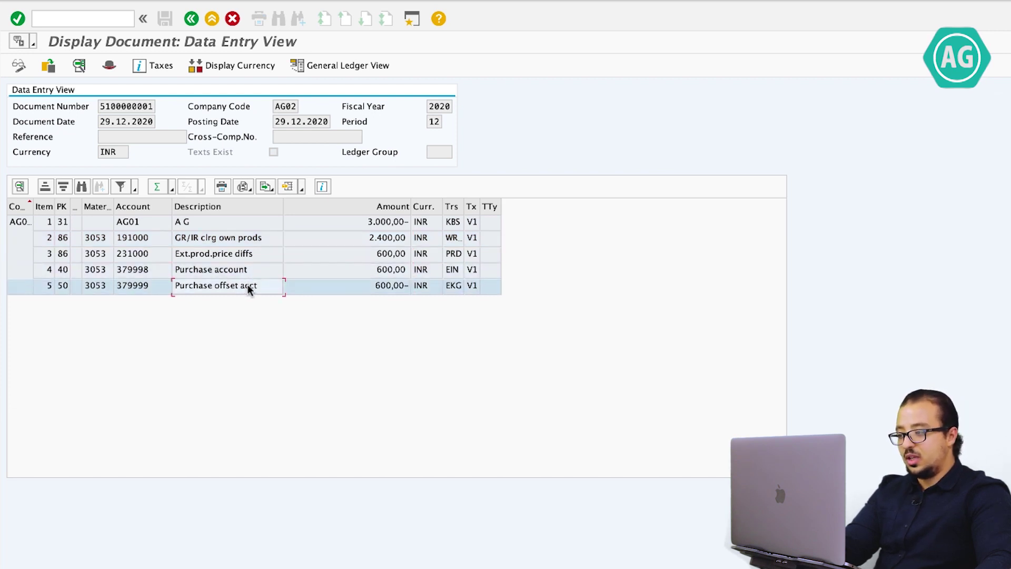
click(340, 270)
click(346, 280)
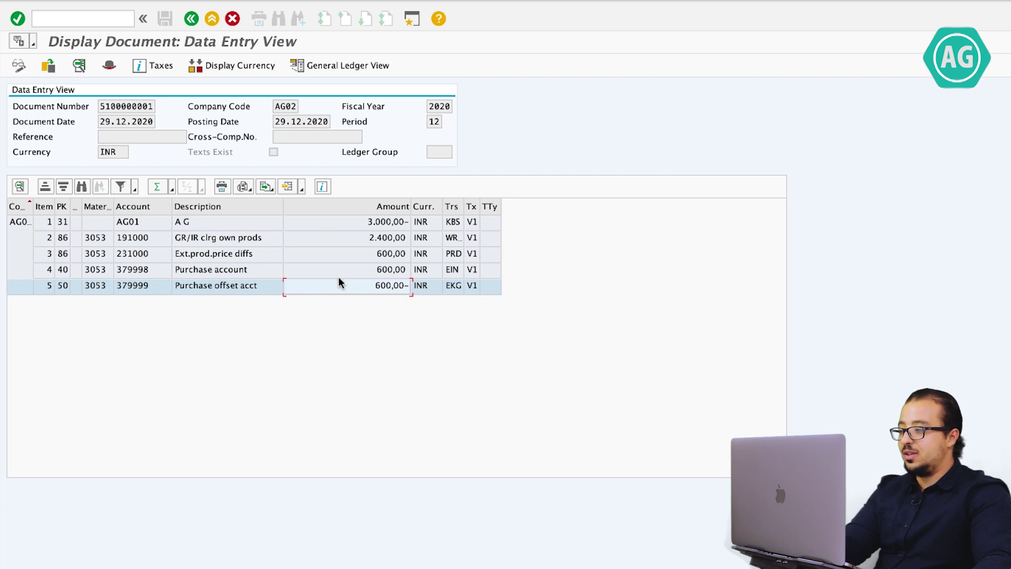
Step: Start transaction /ospro and display the SAP Customizing Implementation Guide
click(87, 20)
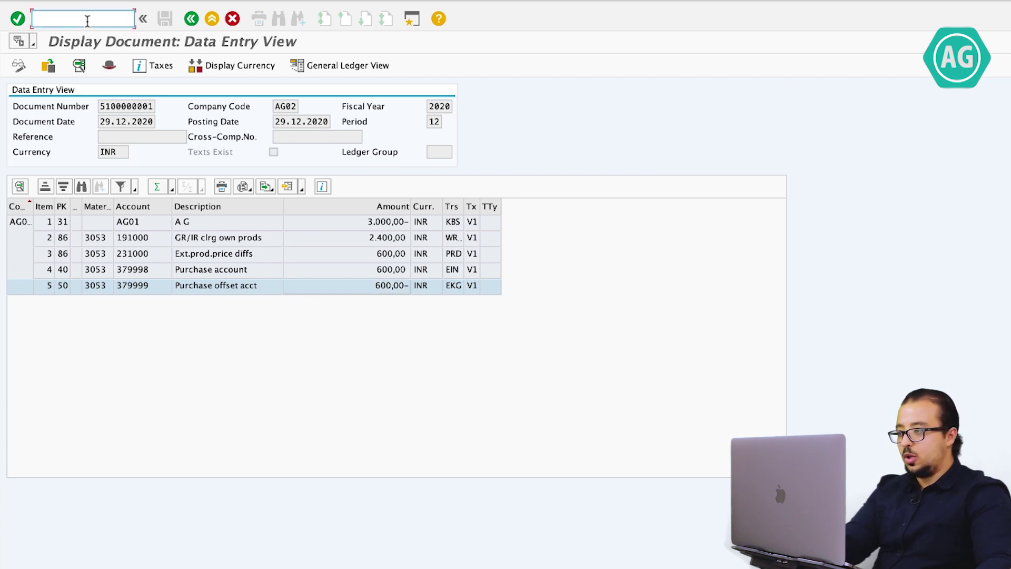
text(/ospro)
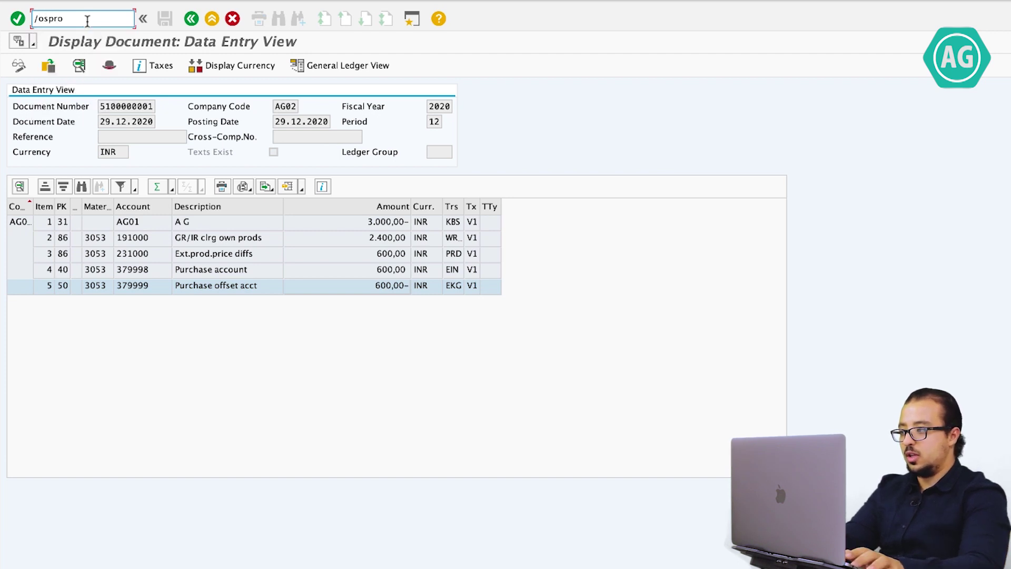
key(Return)
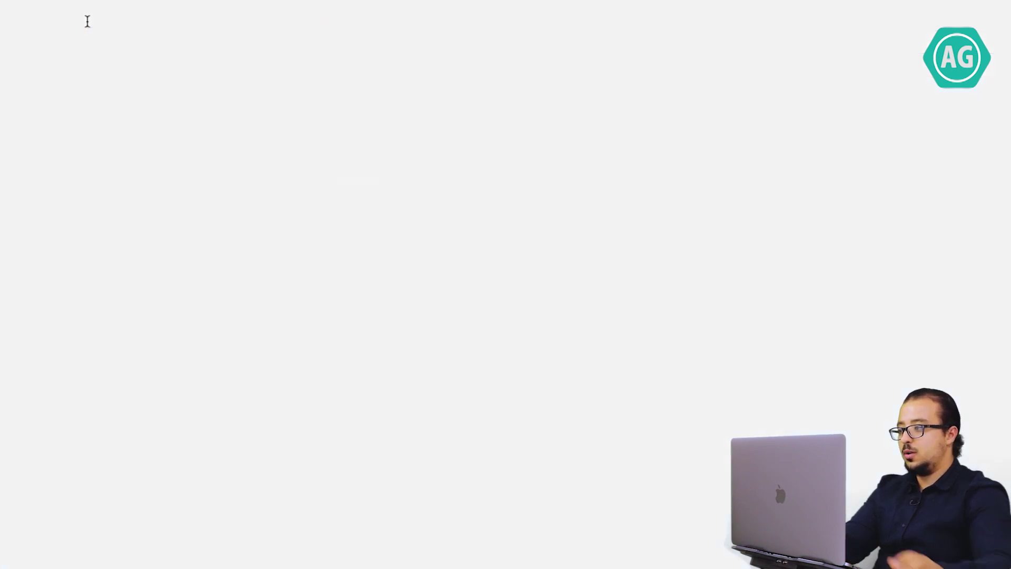
click(67, 66)
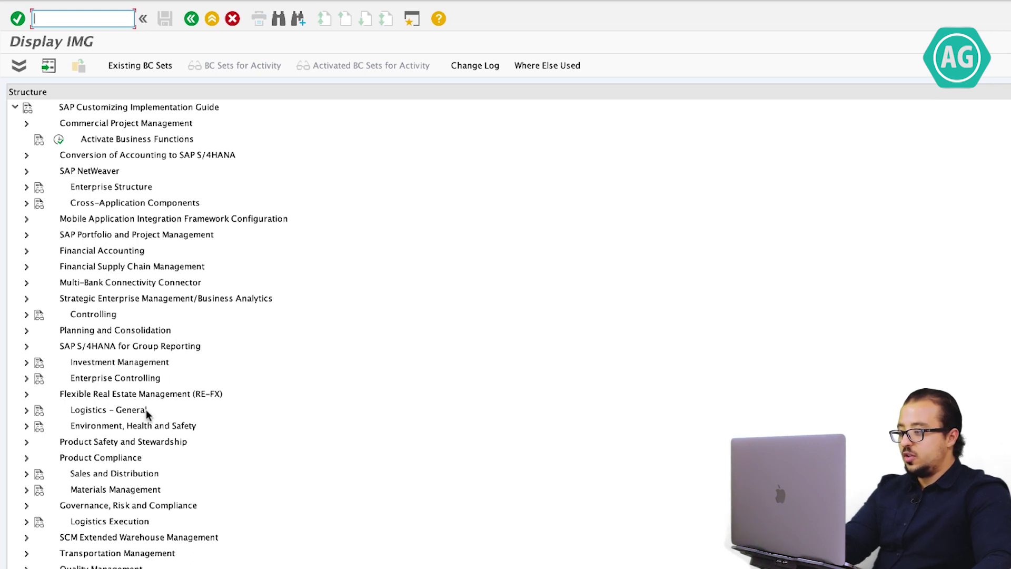
Step: Expand Materials Management > Valuation and Account Assignment > Account Determination > Account Determination Without Wizard > Purchase Account Management in the IMG structure
click(26, 490)
scroll(188, 476, down, 5)
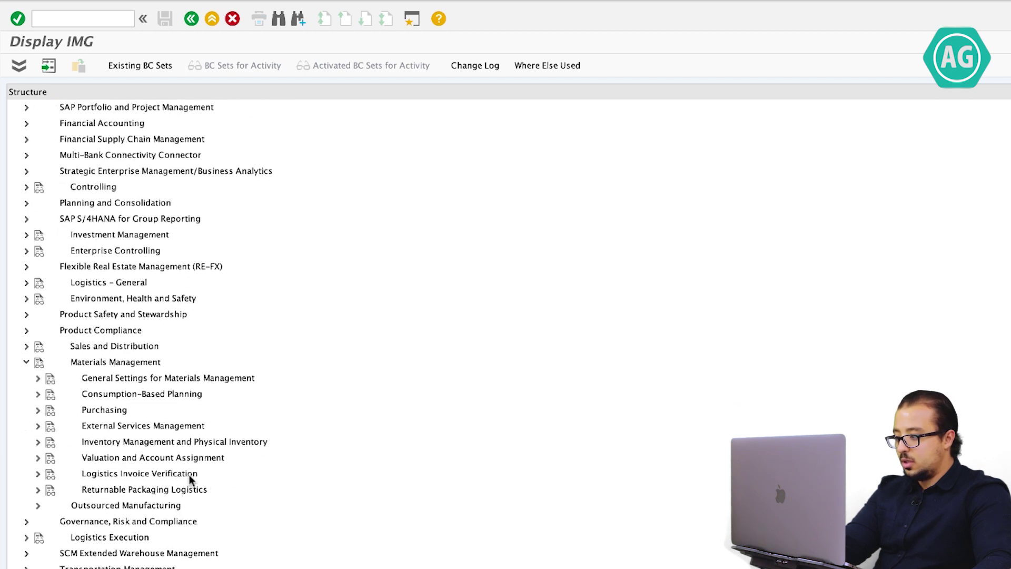
click(38, 458)
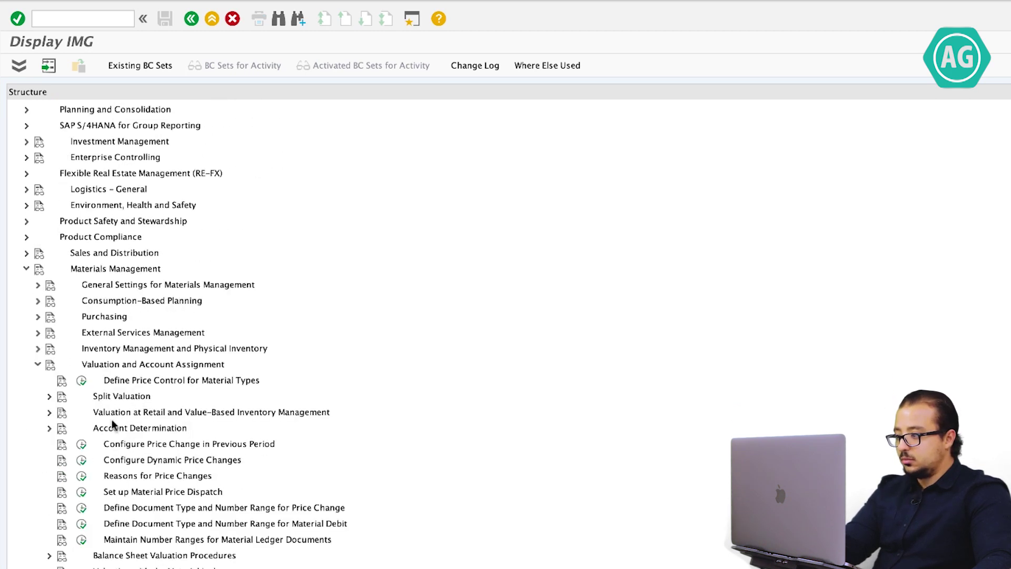
click(49, 429)
click(60, 459)
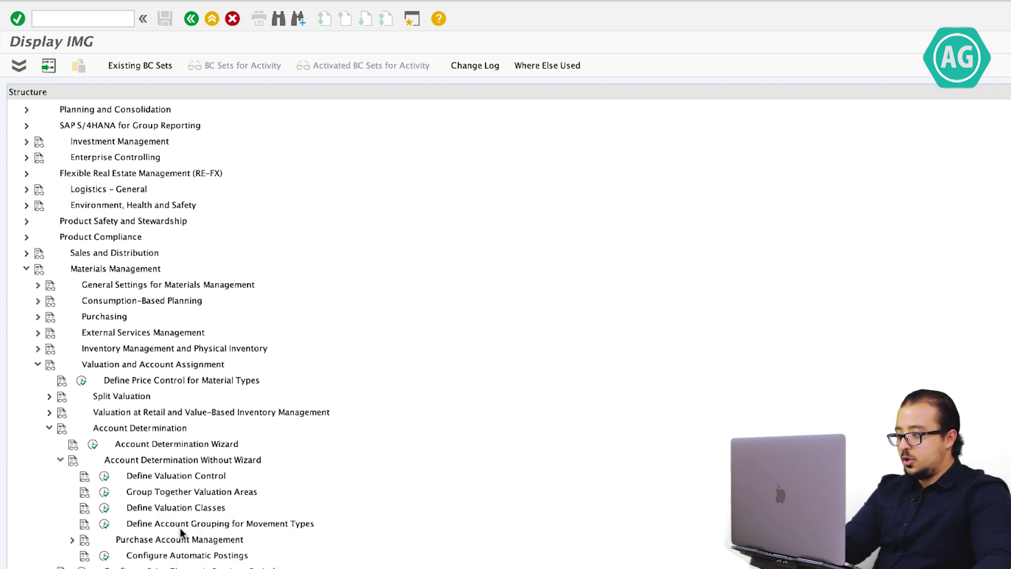
click(72, 540)
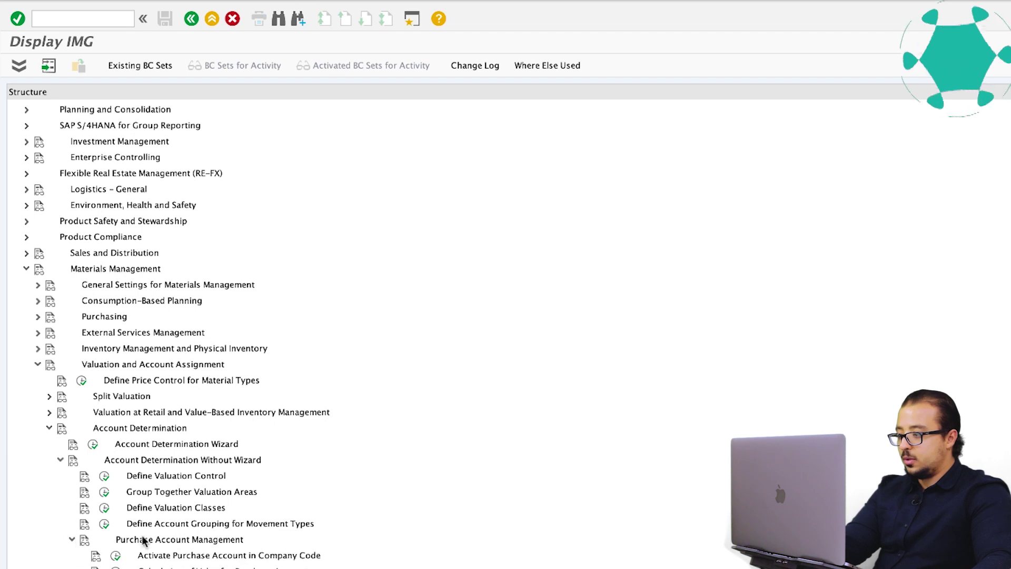
Step: Open Activate Purchase Account in Company Code, then locate and select company code AG02 to check its purchase account setting
scroll(117, 540, down, 8)
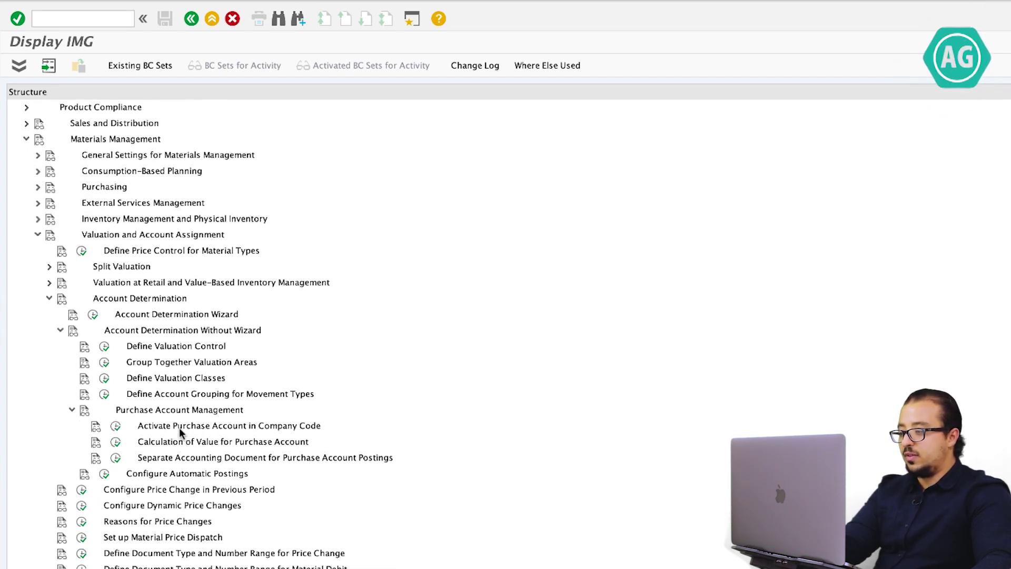
click(116, 426)
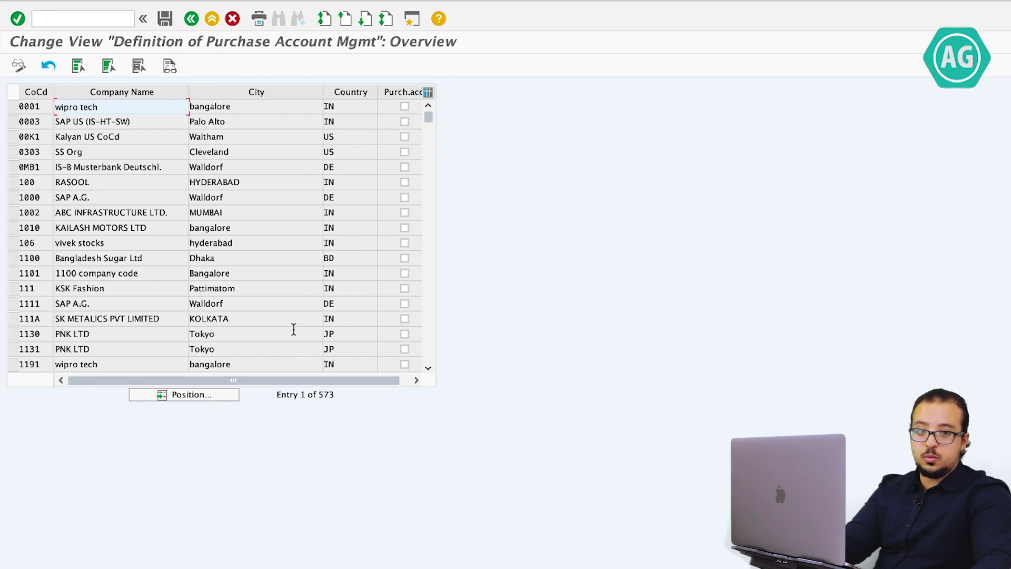
click(189, 395)
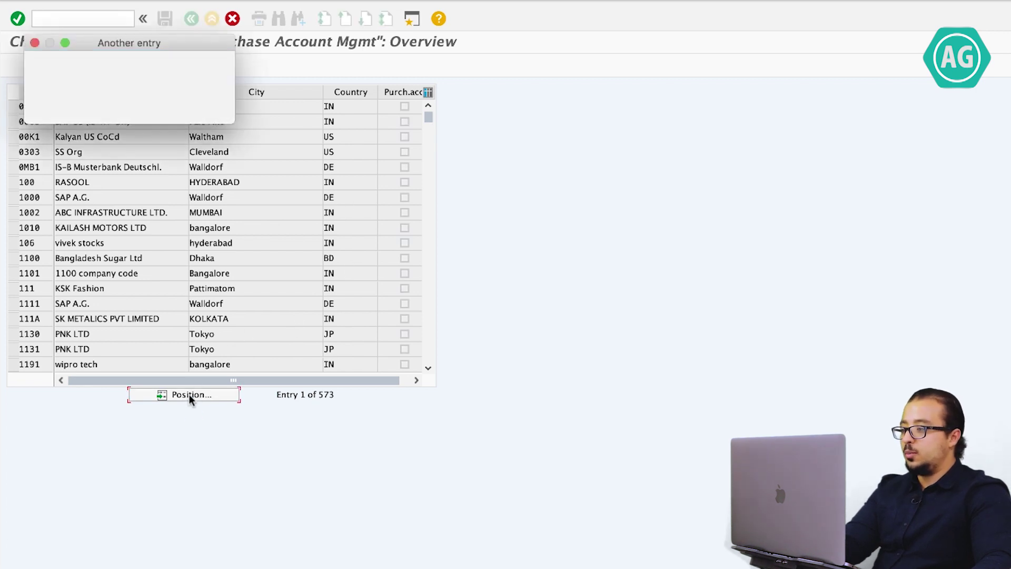
text(AG02)
key(Return)
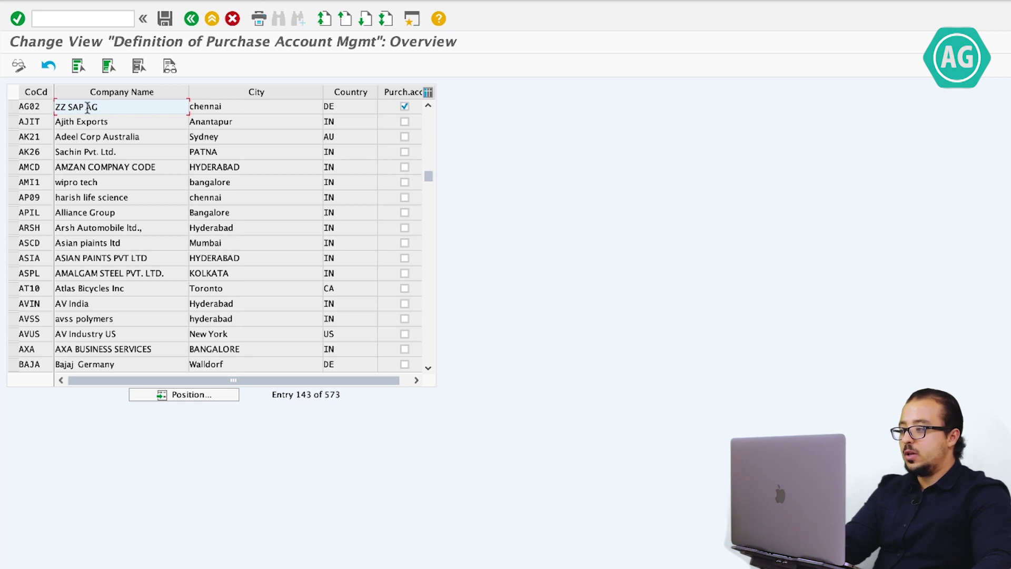
click(12, 107)
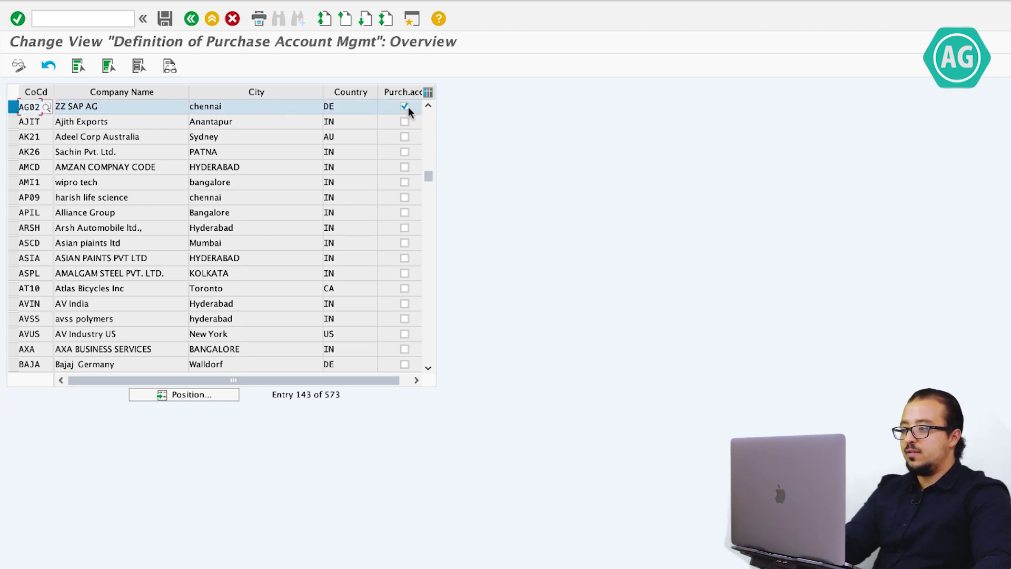
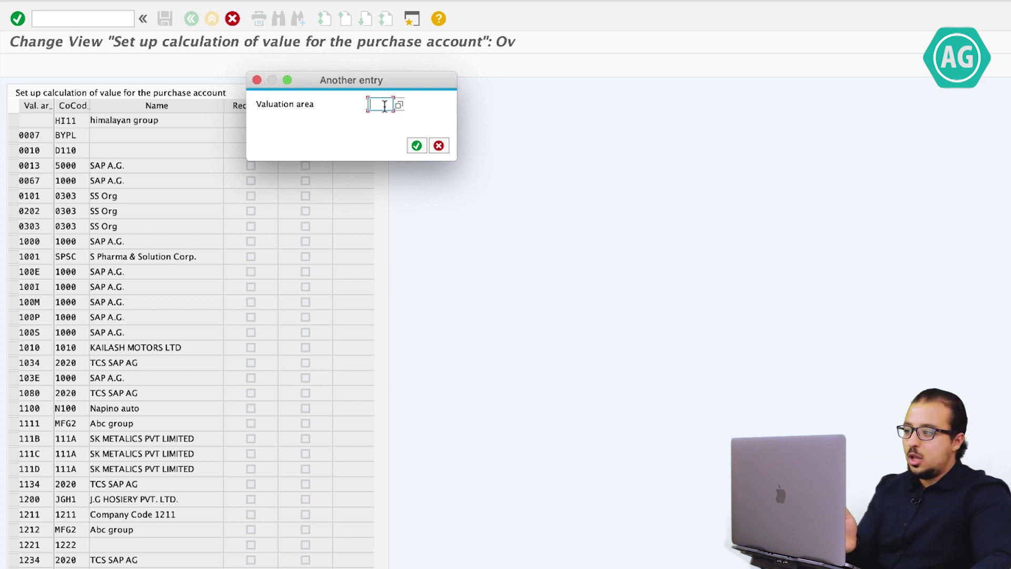
Step: Locate and select valuation area AG20 in the purchase account value calculation settings, check its indicators, and return to the IMG
text(AG20)
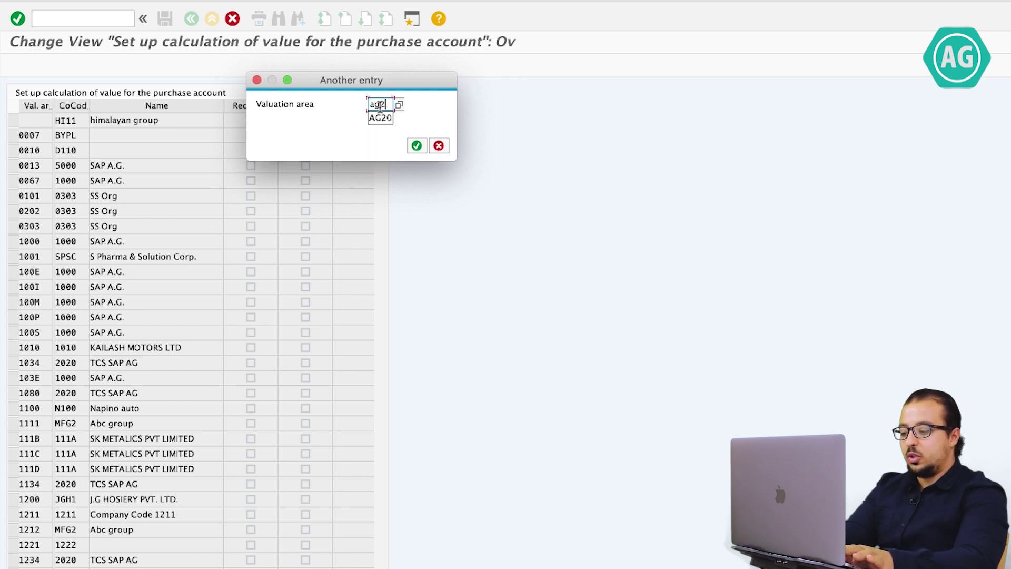
key(Return)
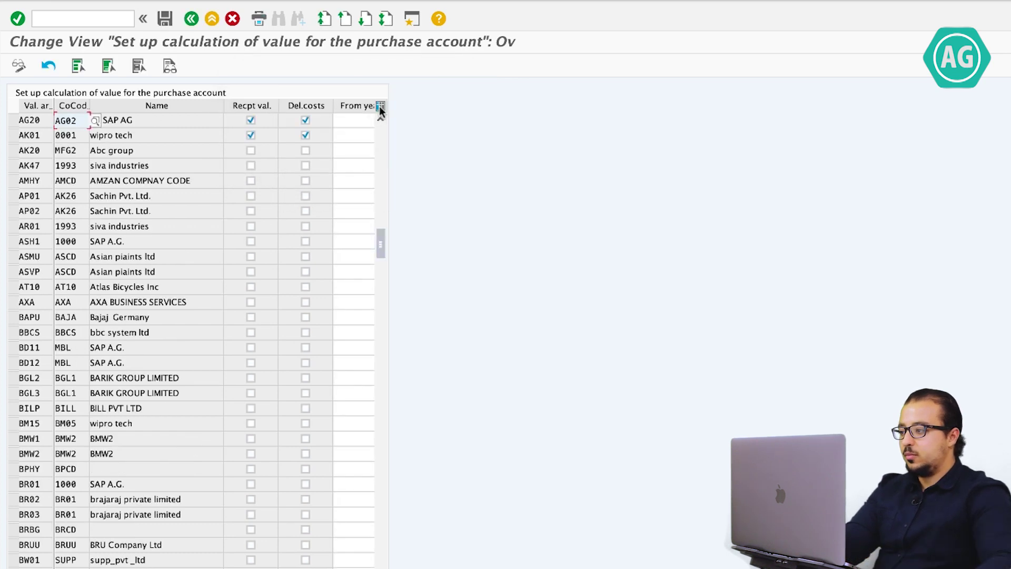
click(12, 120)
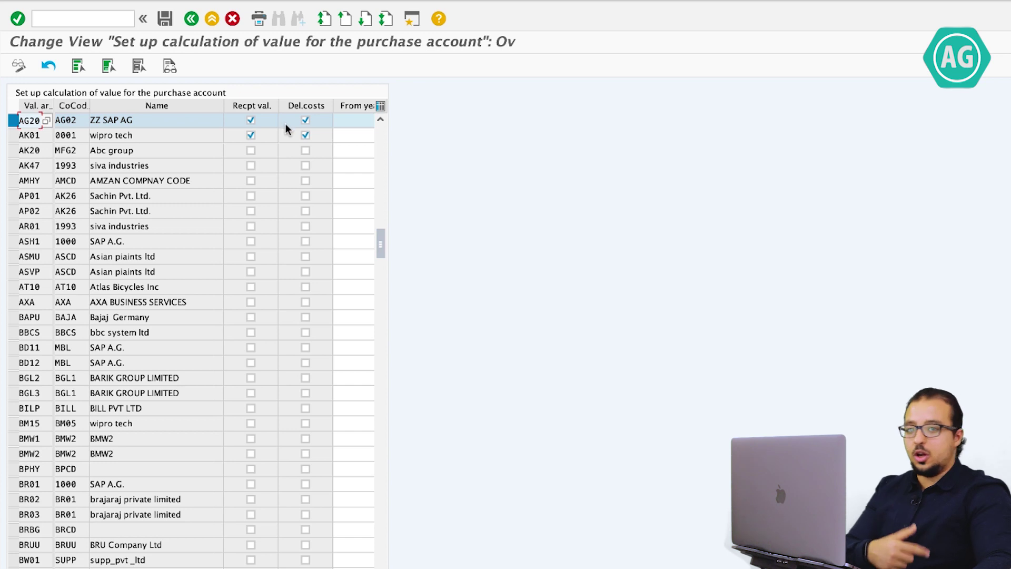
scroll(286, 121, up, 2)
click(191, 20)
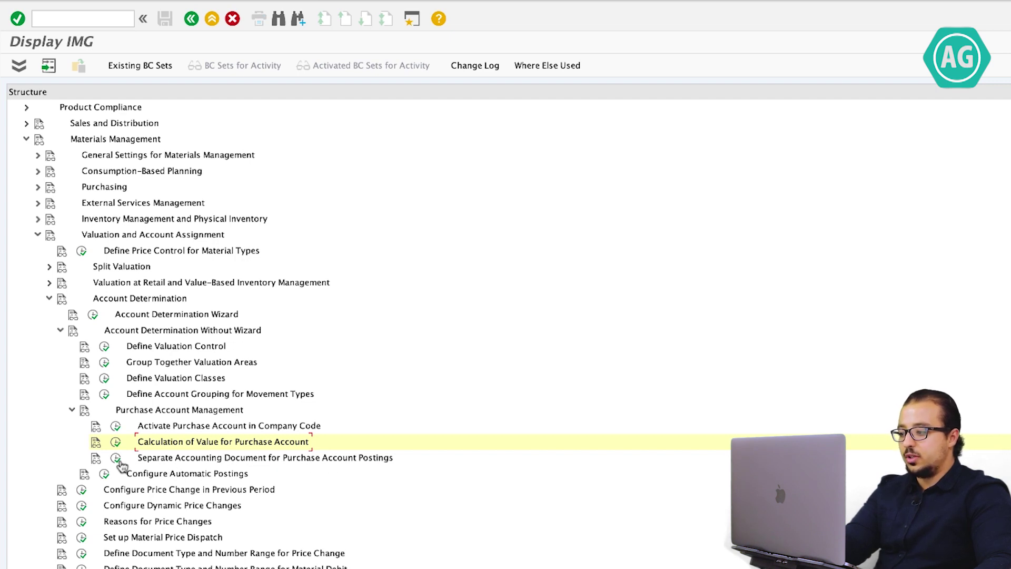
Step: Check valuation area AG20 in the Activate Separate Accounting Document in Valuation Area activity and return to the activity list
scroll(120, 461, down, 1)
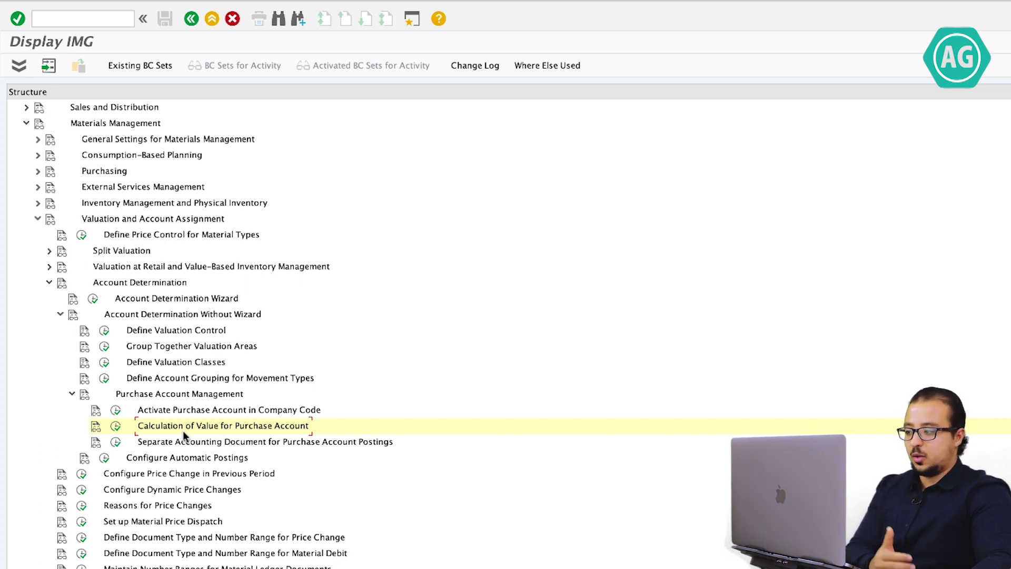
click(116, 442)
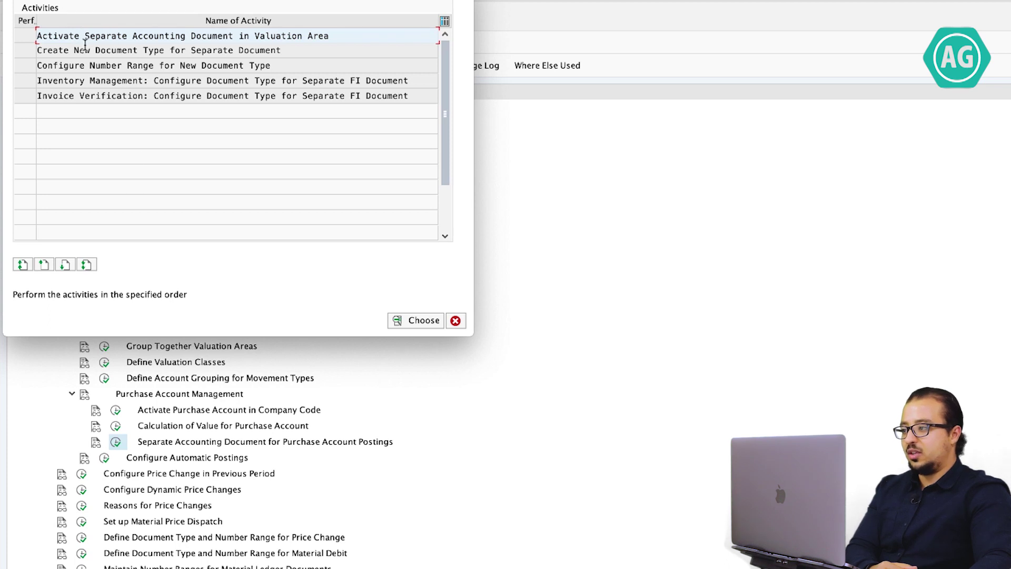
double_click(101, 36)
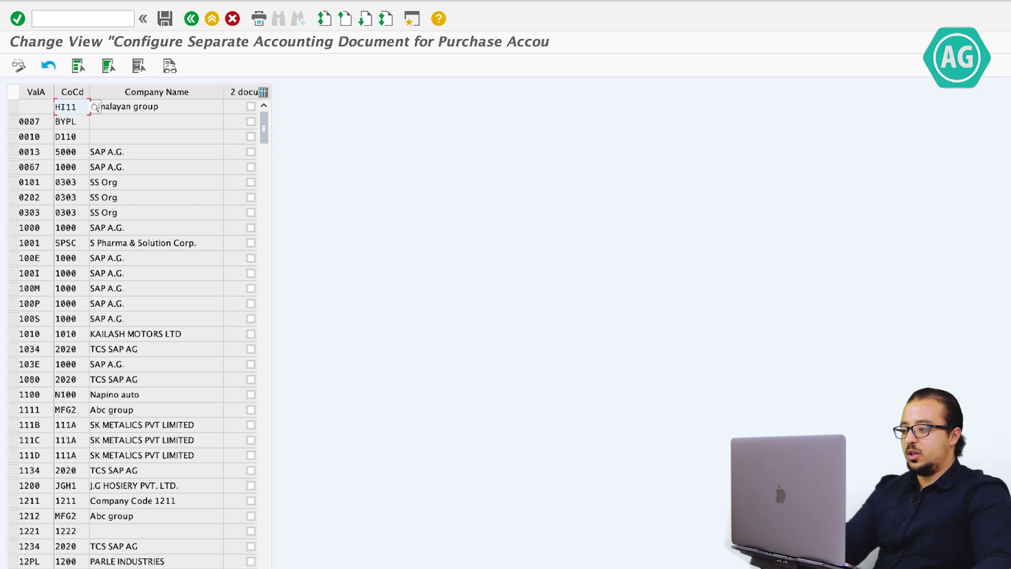
text(ag2)
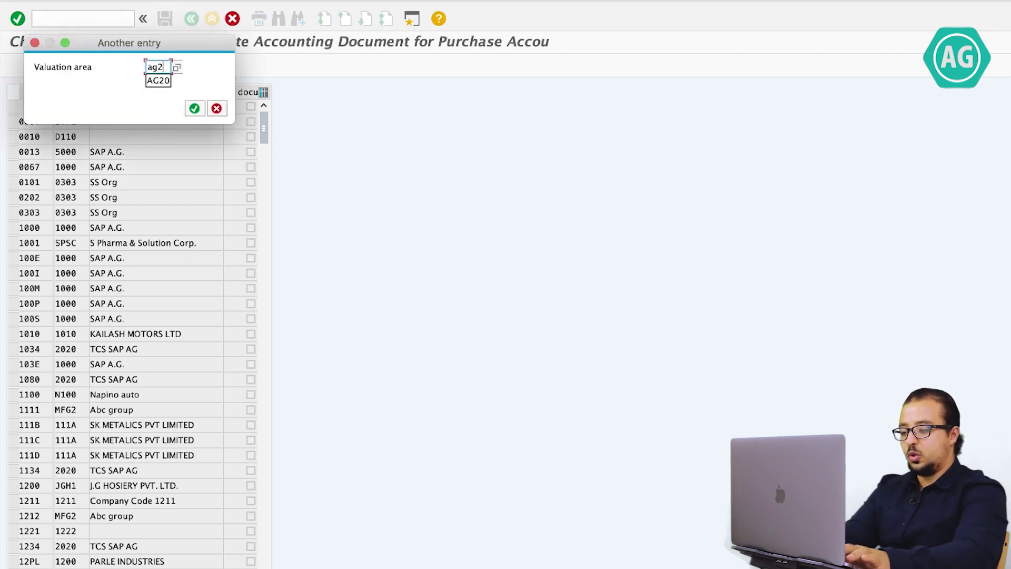
text(0)
key(Return)
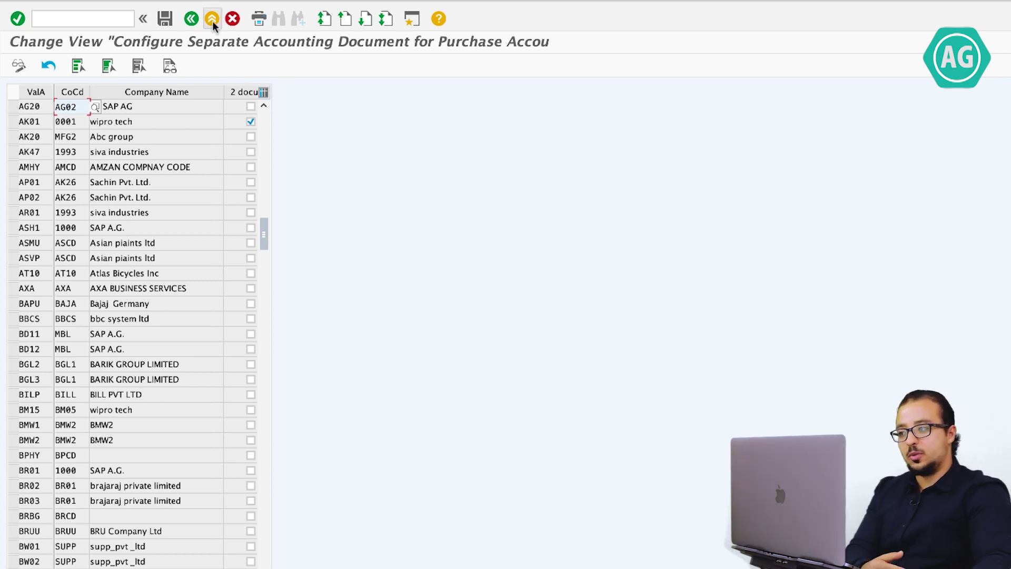
click(192, 19)
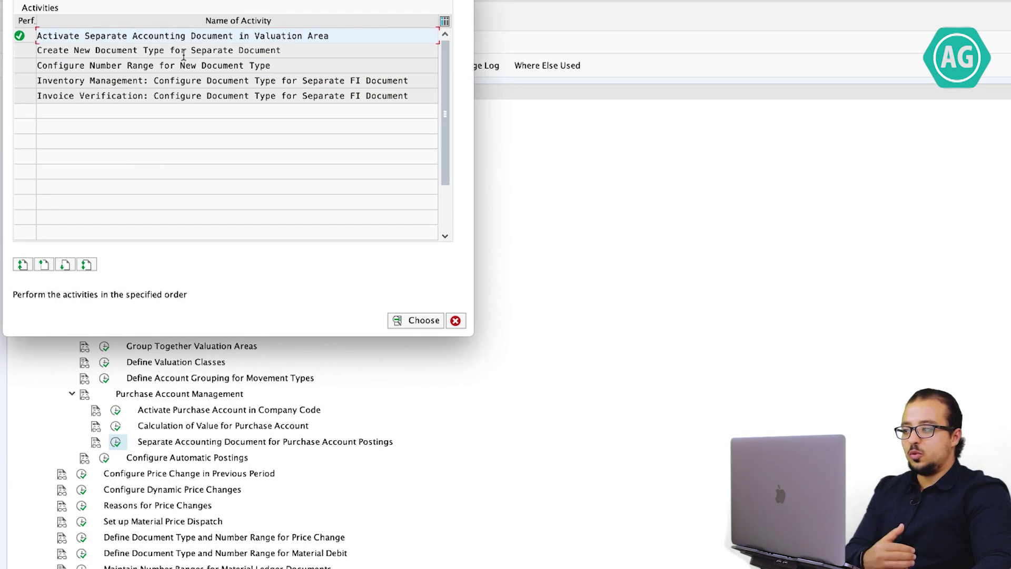
Step: Close the activity list and read the documentation for Separate Accounting Document for Purchase Account Postings
scroll(192, 53, down, 1)
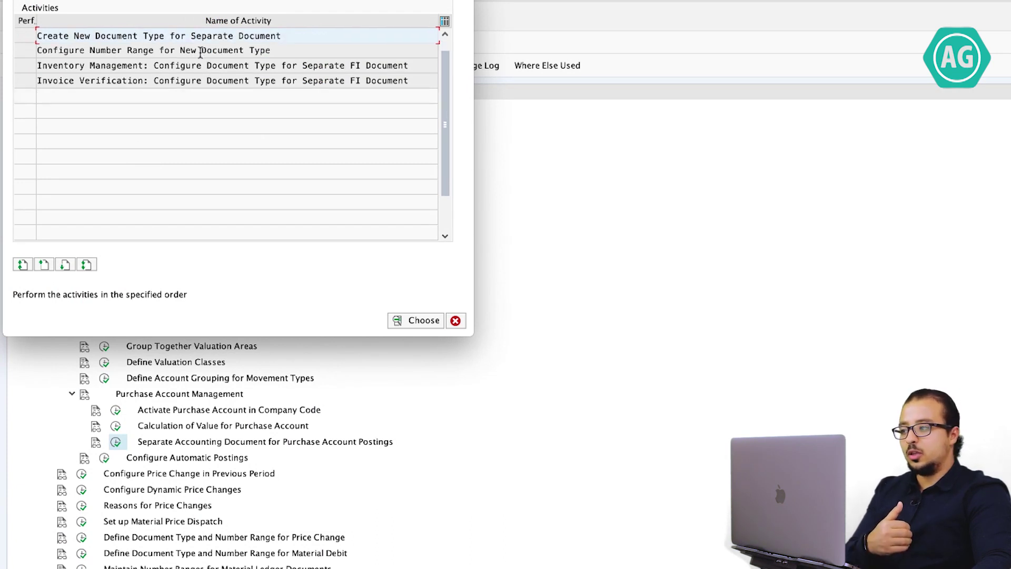
scroll(203, 58, up, 1)
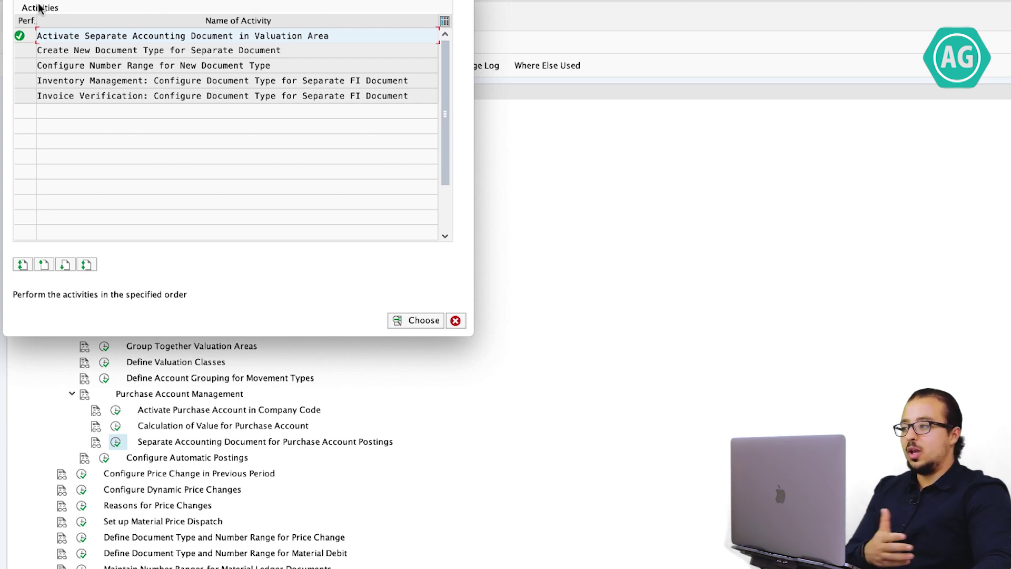
key(Escape)
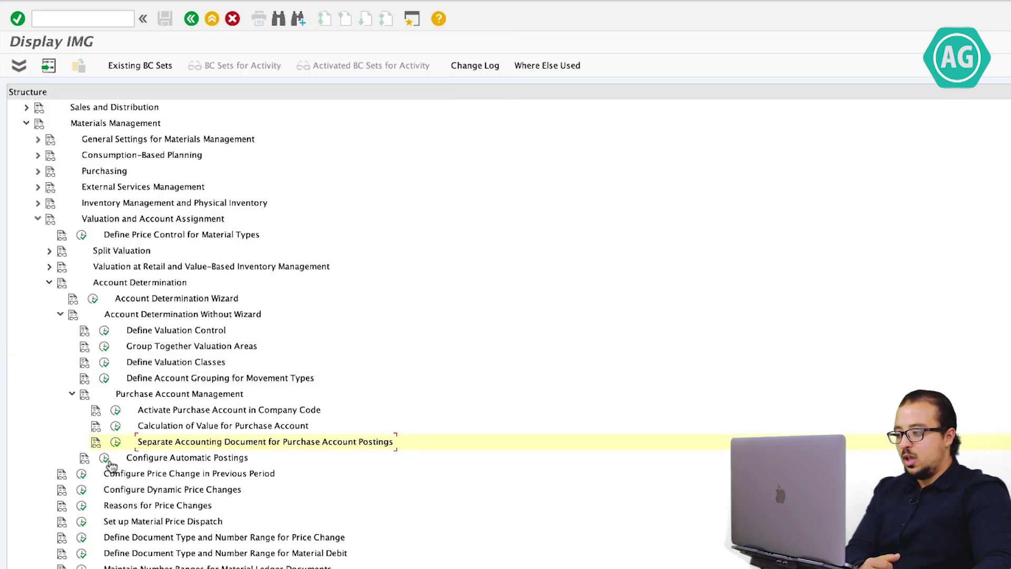
click(95, 444)
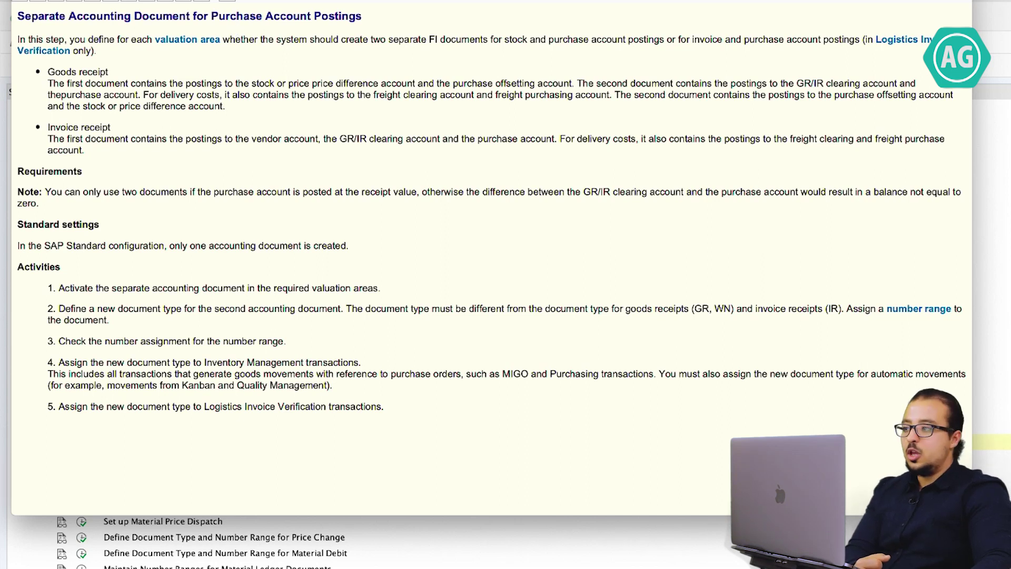
click(235, 1)
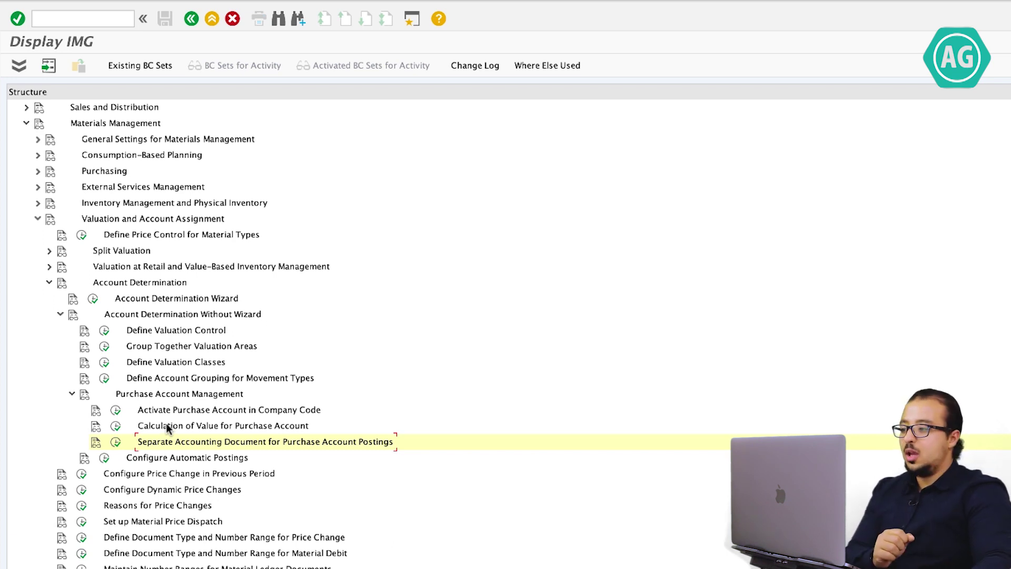
Step: Collapse Purchase Account Management and display the automatic posting procedures through Configure Automatic Postings
scroll(144, 410, up, 1)
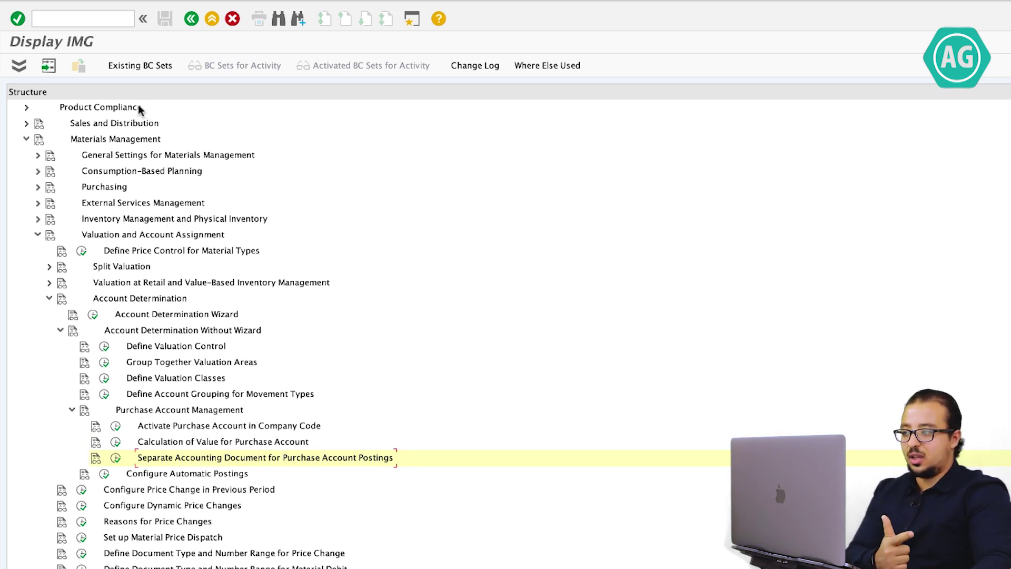
click(95, 20)
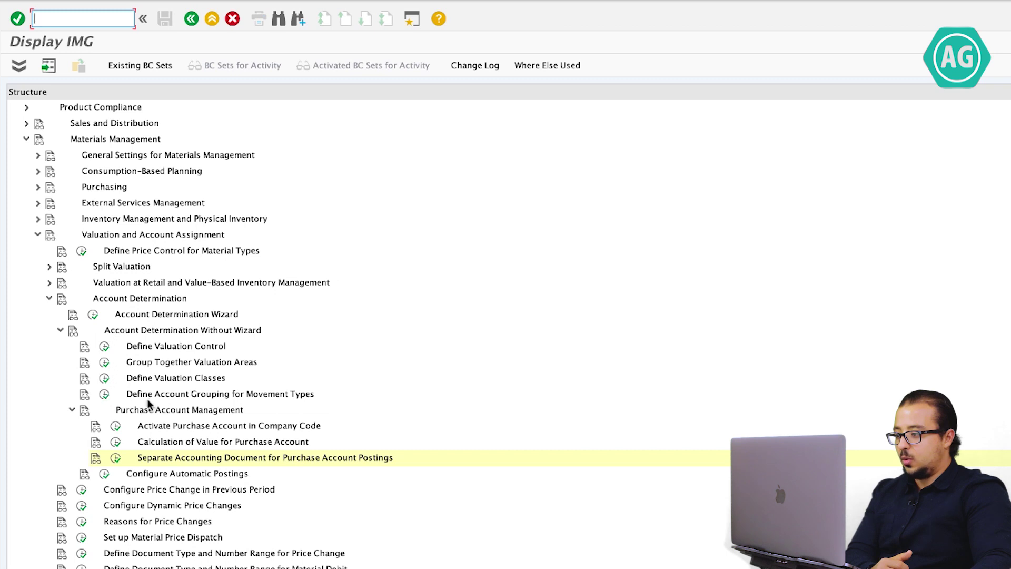
click(73, 409)
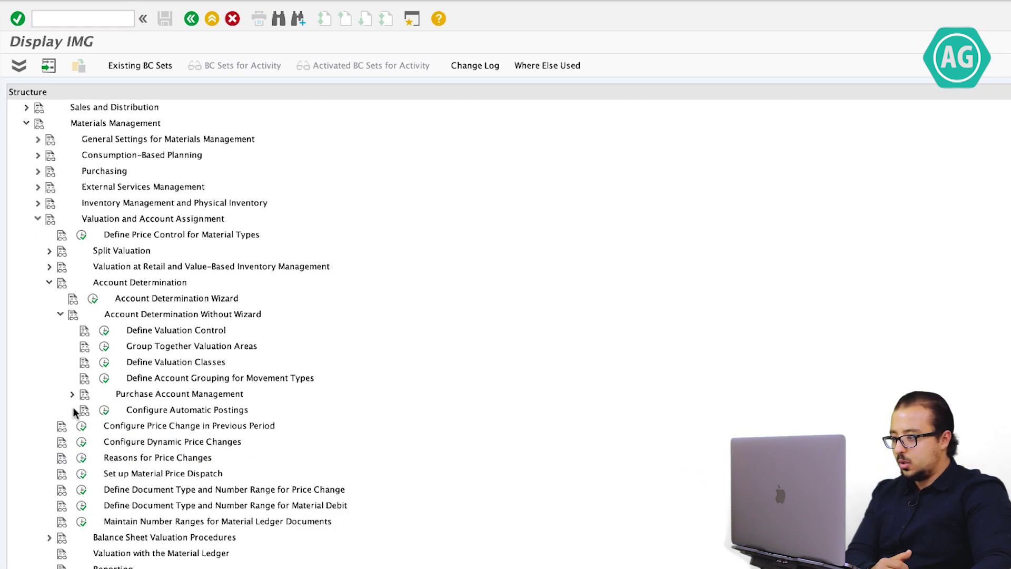
click(104, 411)
click(447, 200)
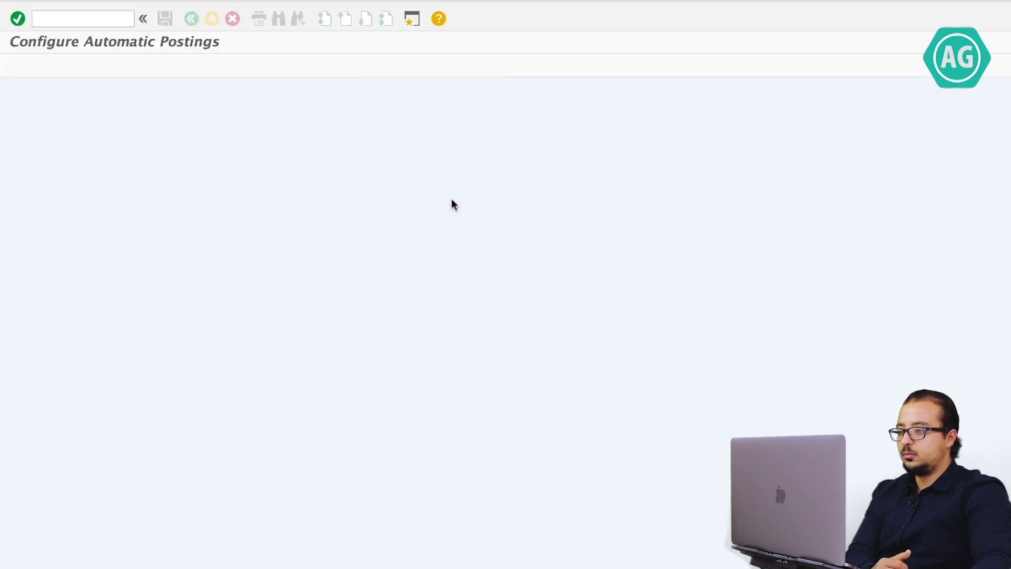
click(38, 68)
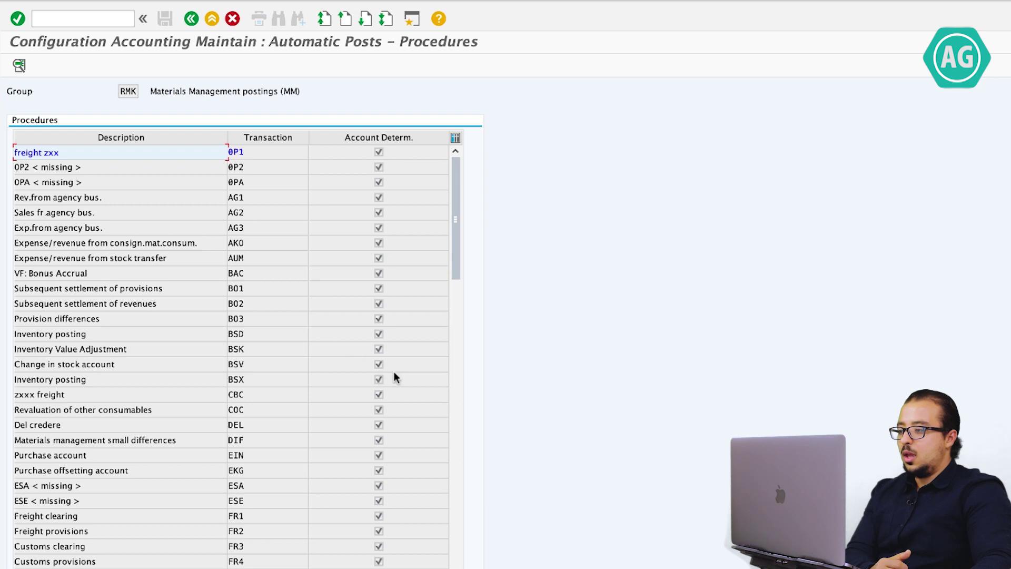
Step: Find the Purchase account (EIN) and Purchase offsetting account (EKG) procedures in the Materials Management postings group
scroll(396, 373, down, 2)
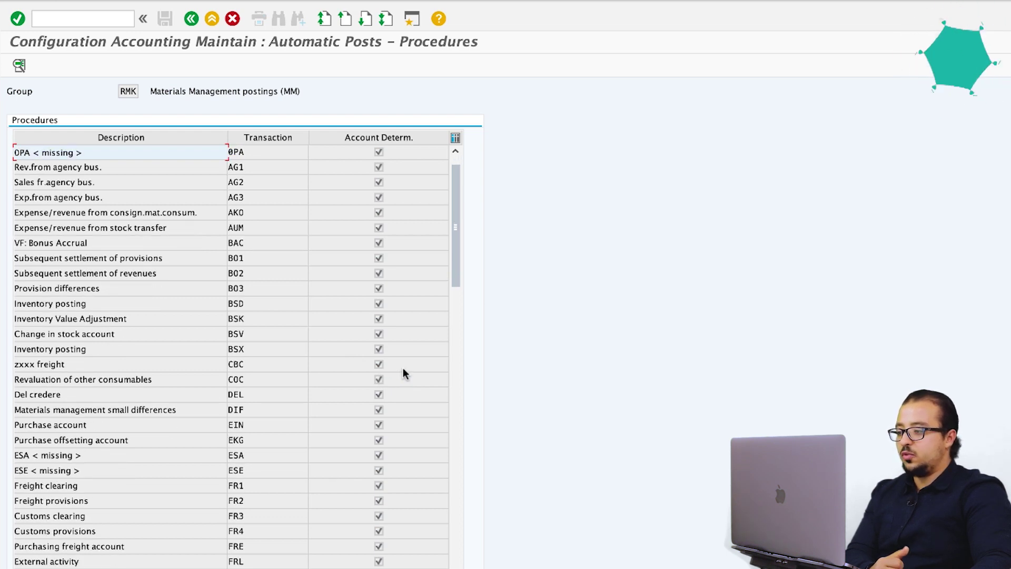
scroll(403, 369, up, 1)
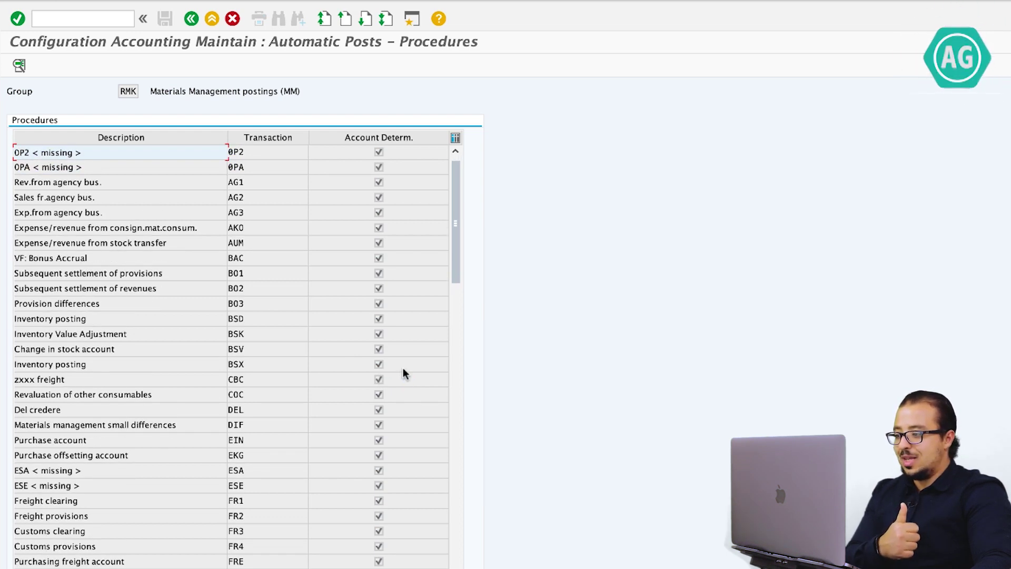
drag(130, 442, 9, 443)
click(182, 457)
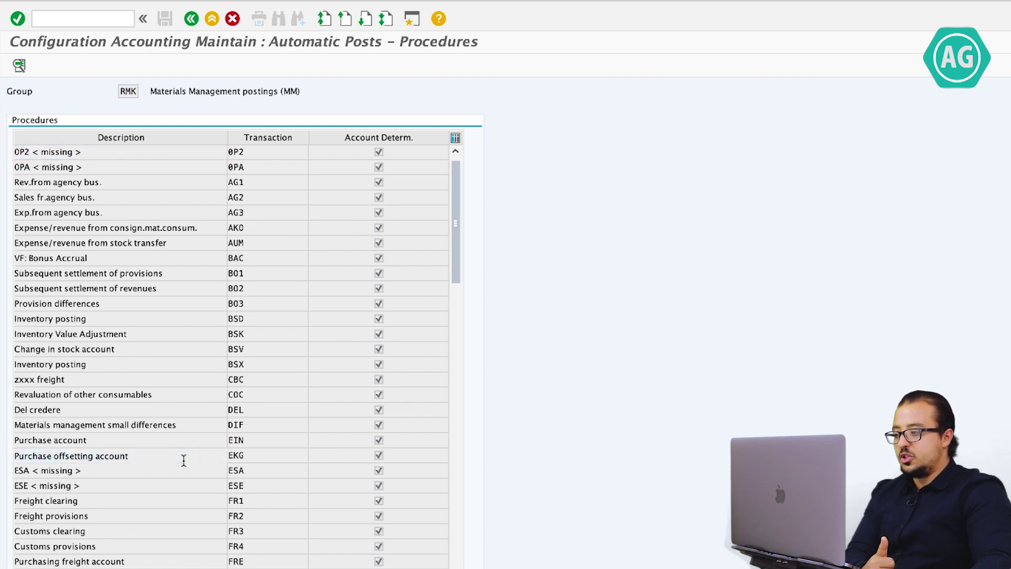
drag(128, 454, 65, 451)
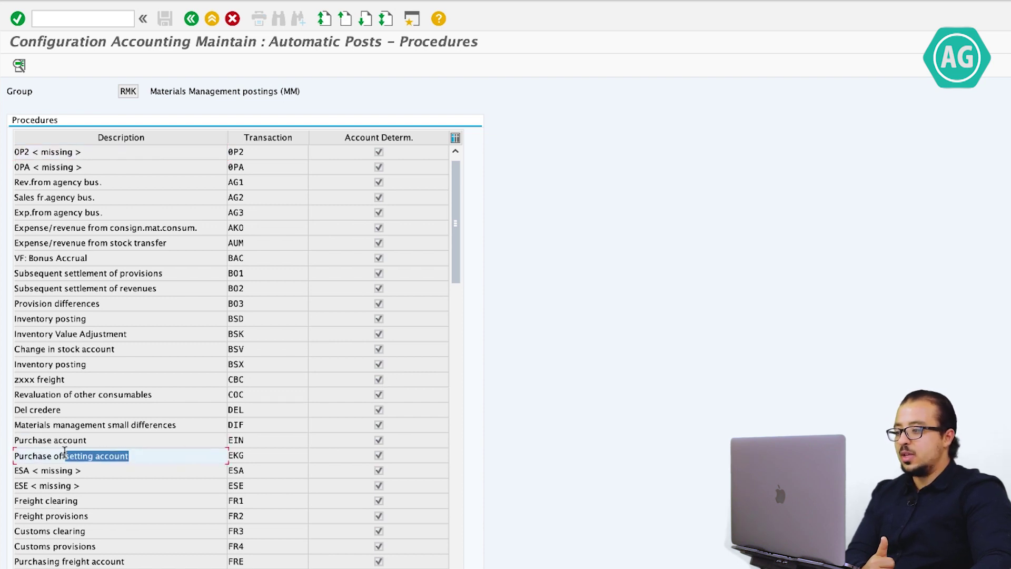
click(258, 454)
double_click(252, 453)
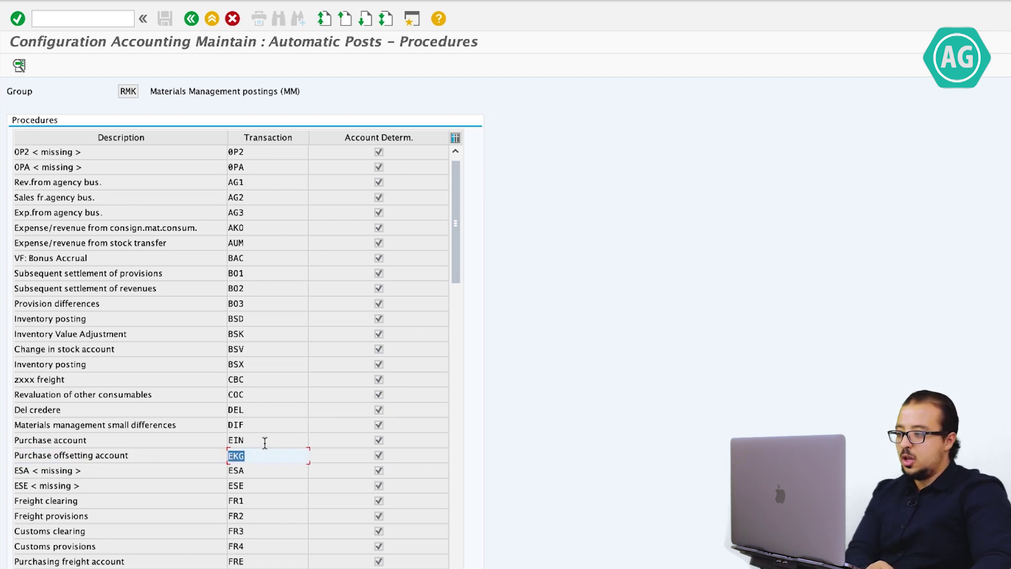
Step: Display the account assignments of the Purchase account procedure (EIN) for chart of accounts INT
click(196, 440)
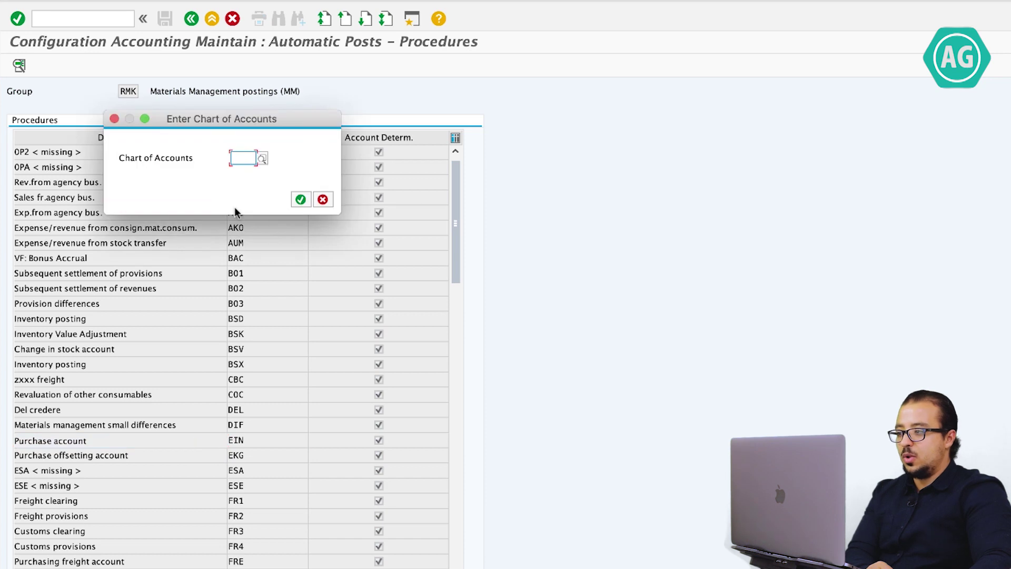
text(int)
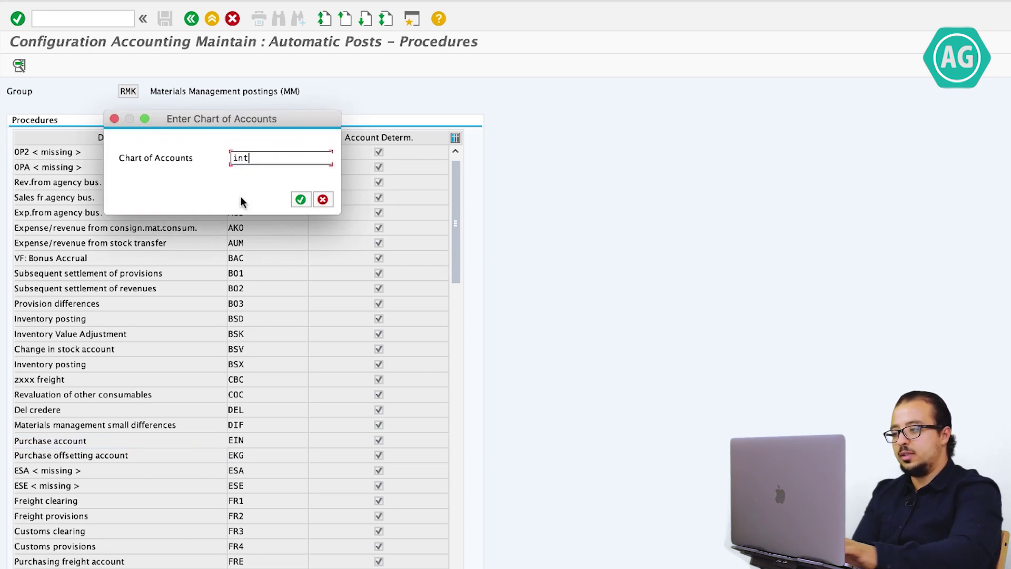
key(Escape)
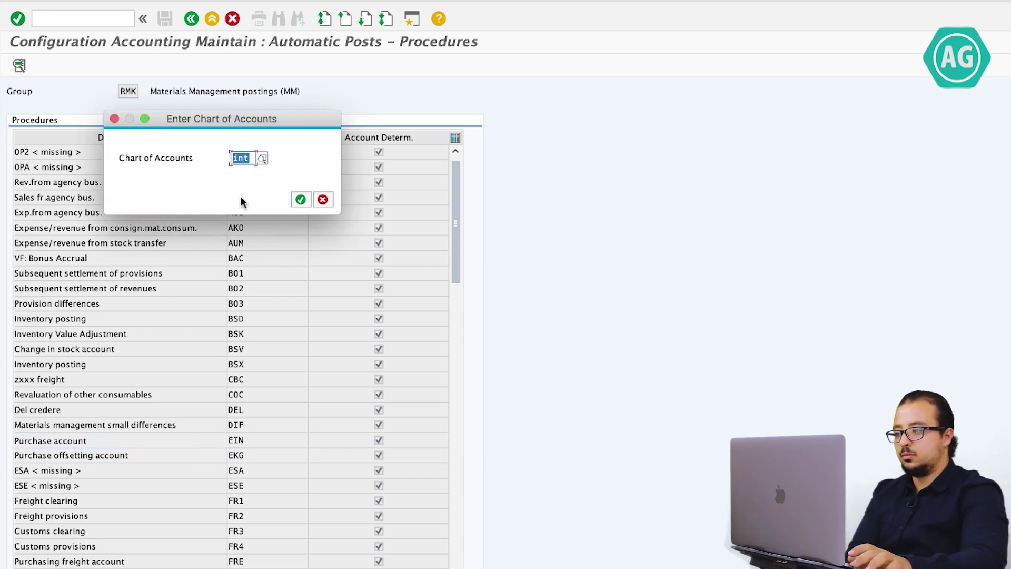
key(Return)
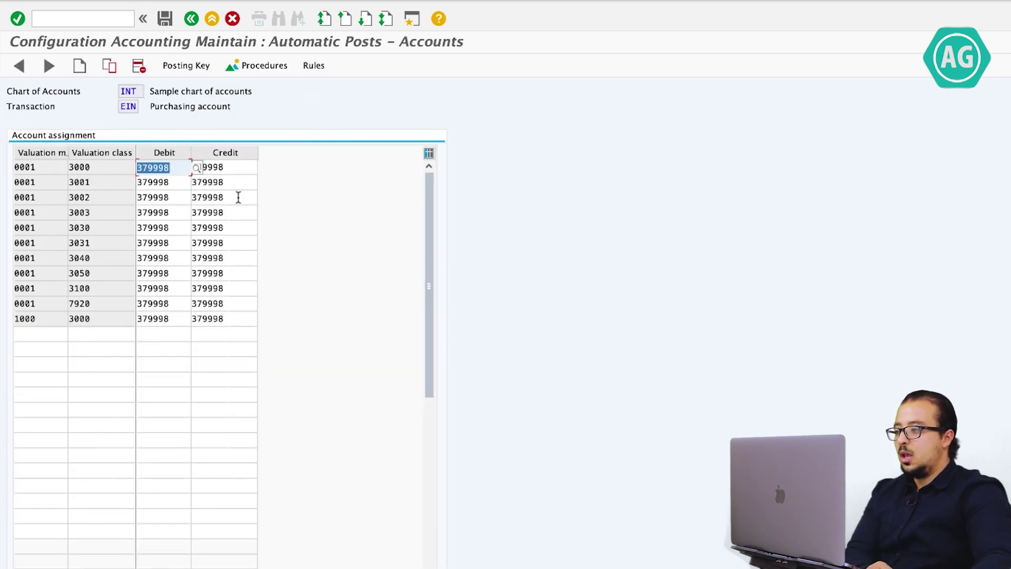
Step: Widen the valuation modifier column and examine the debit and credit accounts assigned to valuation class 3000
click(141, 198)
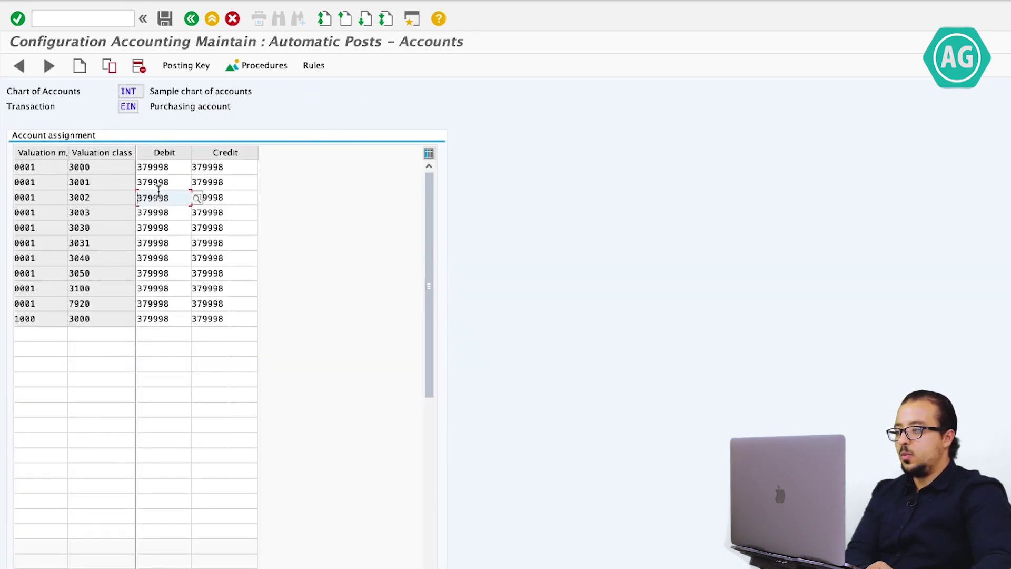
drag(68, 152, 179, 152)
click(61, 177)
double_click(210, 168)
double_click(278, 169)
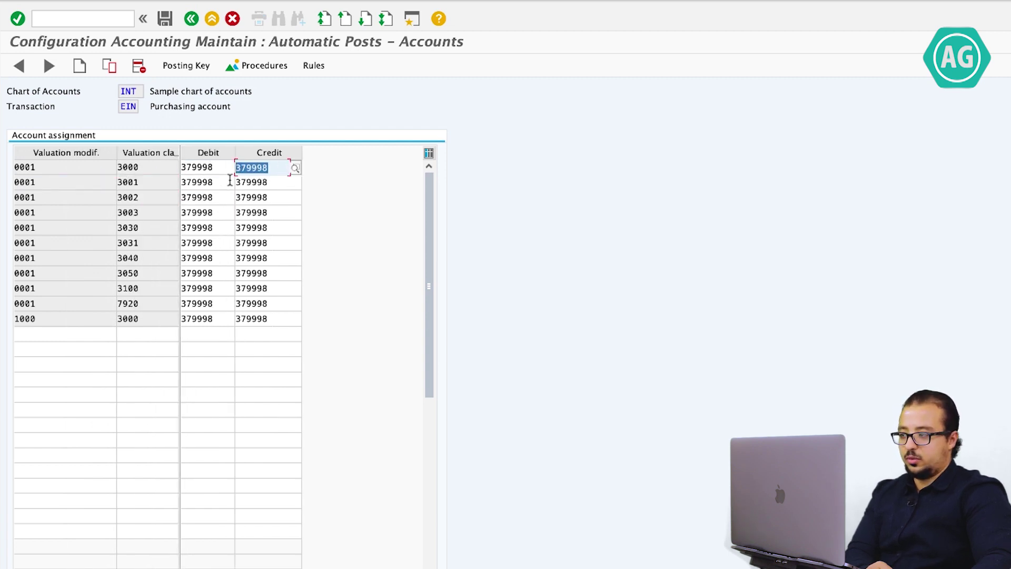
Step: Return to the procedures and display the account assignments of Purchase offsetting account (EKG)
click(192, 19)
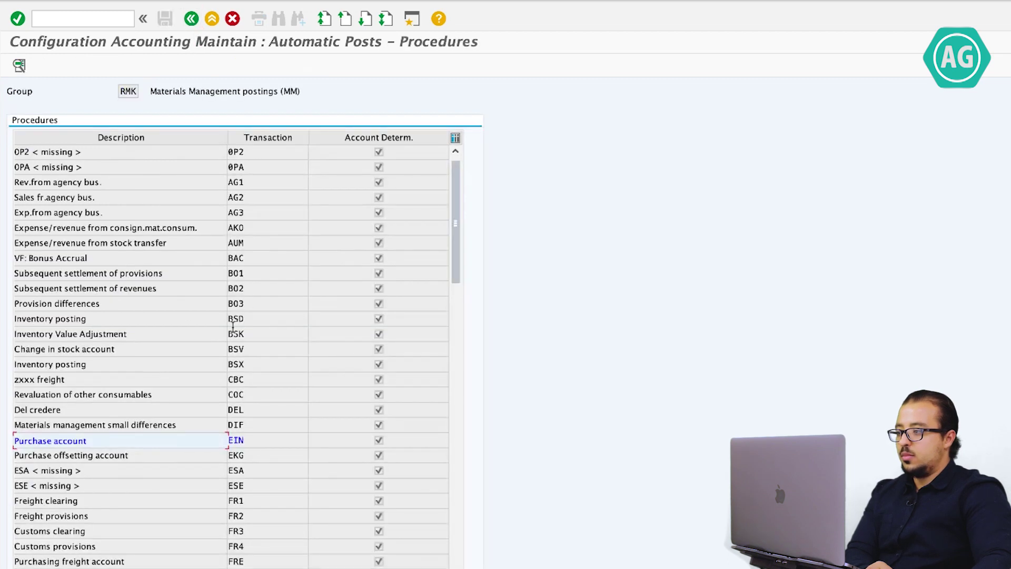
double_click(74, 457)
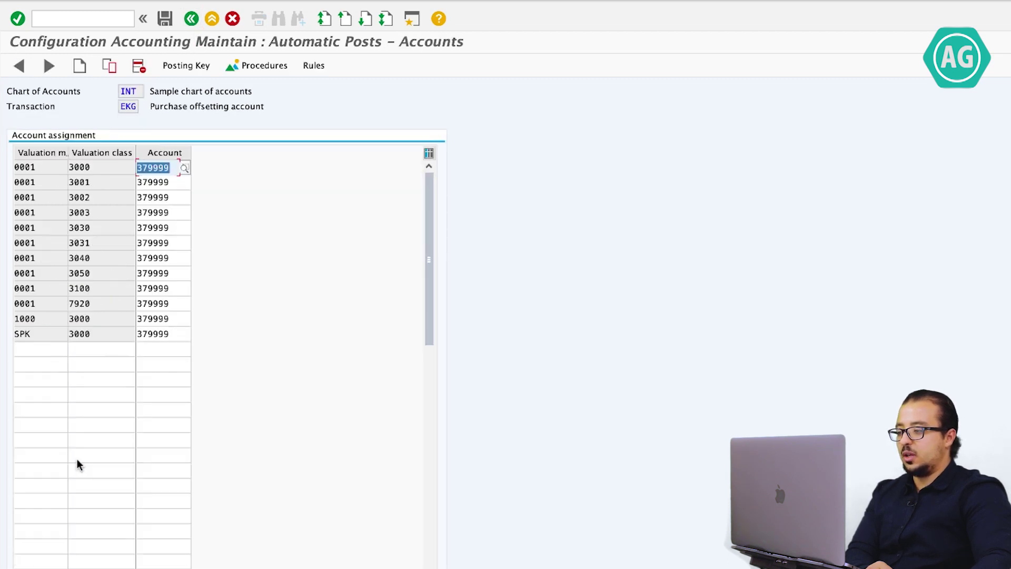